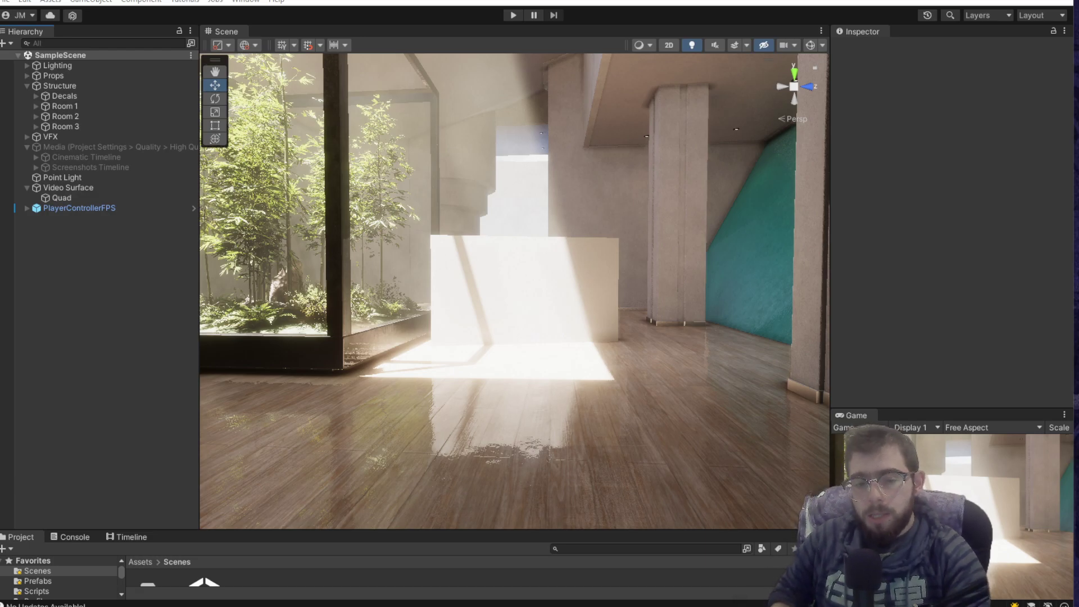
{"action": "right_click_drag", "start_coordinate": [615, 318], "coordinate": [24, 296]}
{"action": "right_click_drag", "start_coordinate": [371, 218], "coordinate": [908, 243]}
{"action": "key", "text": "w"}
{"action": "scroll", "coordinate": [429, 342], "scroll_direction": "up", "scroll_amount": 6}
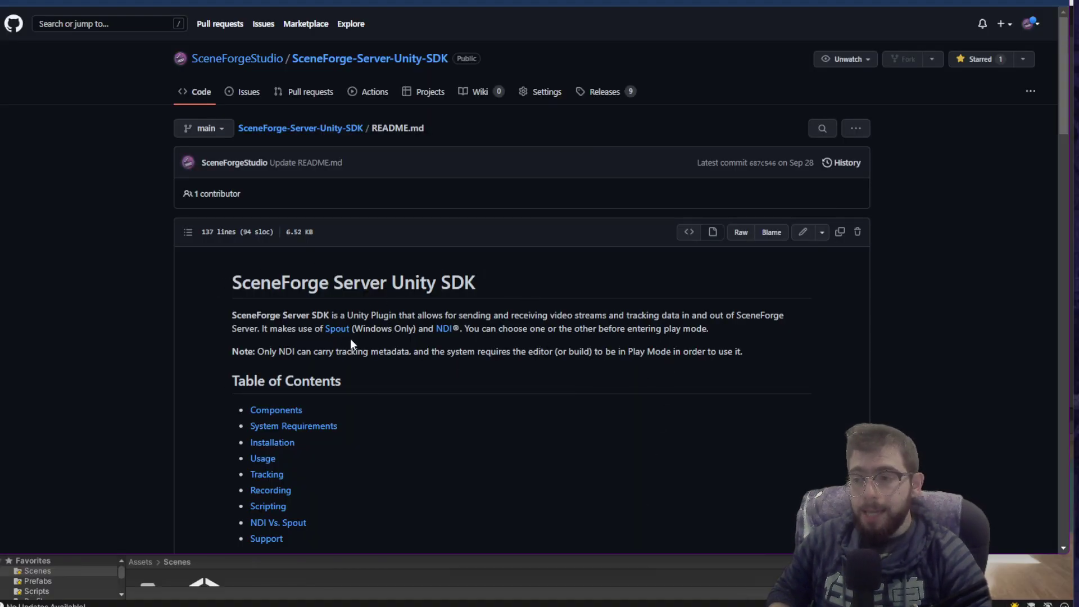
{"action": "scroll", "coordinate": [351, 341], "scroll_direction": "down", "scroll_amount": 2}
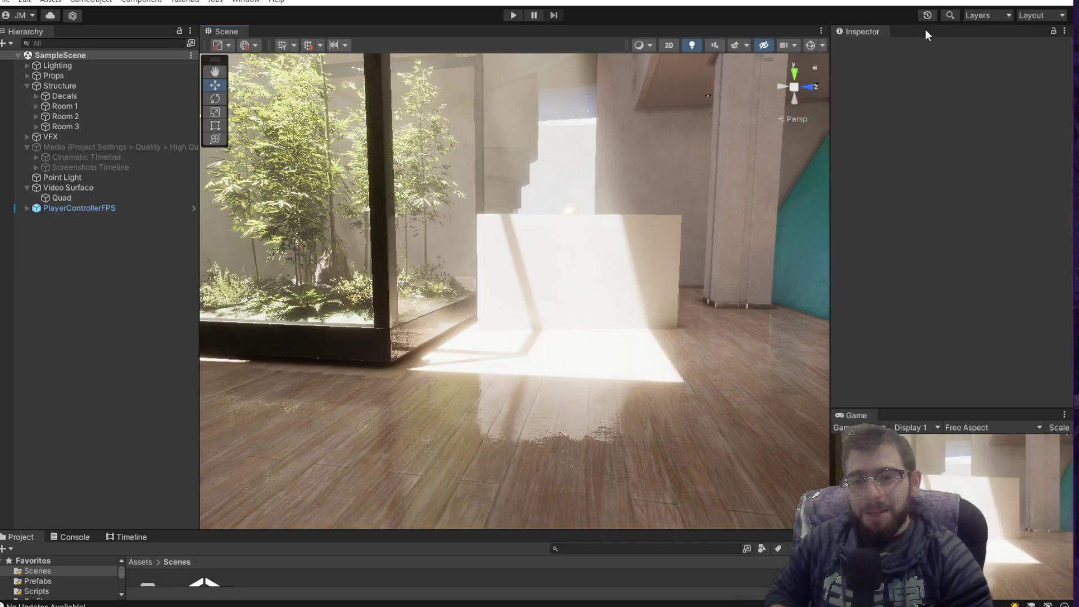
{"action": "right_click_drag", "start_coordinate": [494, 292], "coordinate": [517, 306]}
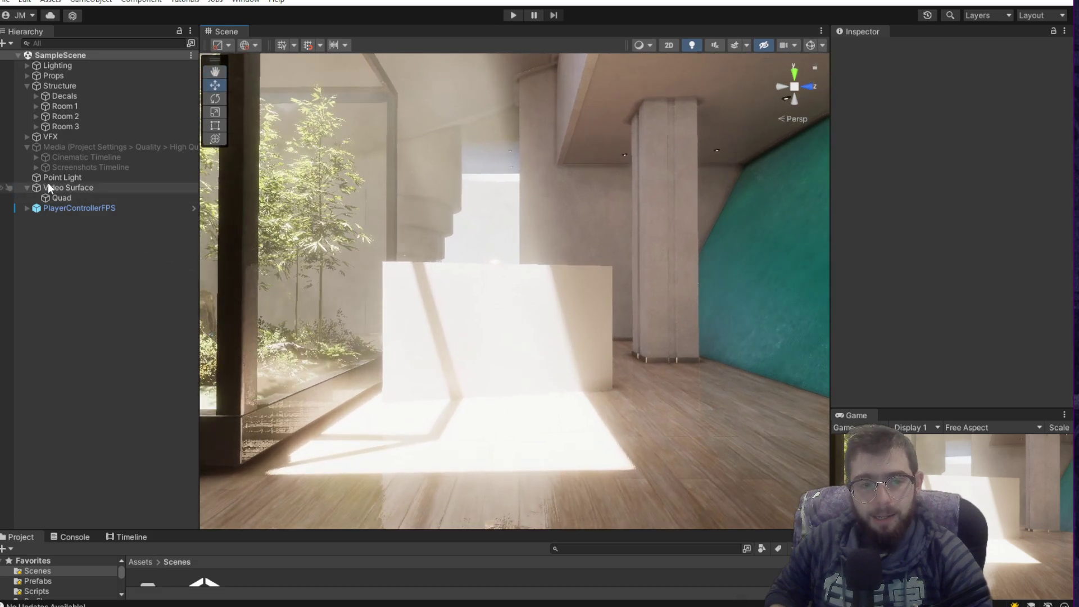
- Move Video Surface below PlayerControllerFPS in the object hierarchy, and select its child Quad to frame the plane
{"action": "left_click_drag", "start_coordinate": [50, 187], "coordinate": [51, 225]}
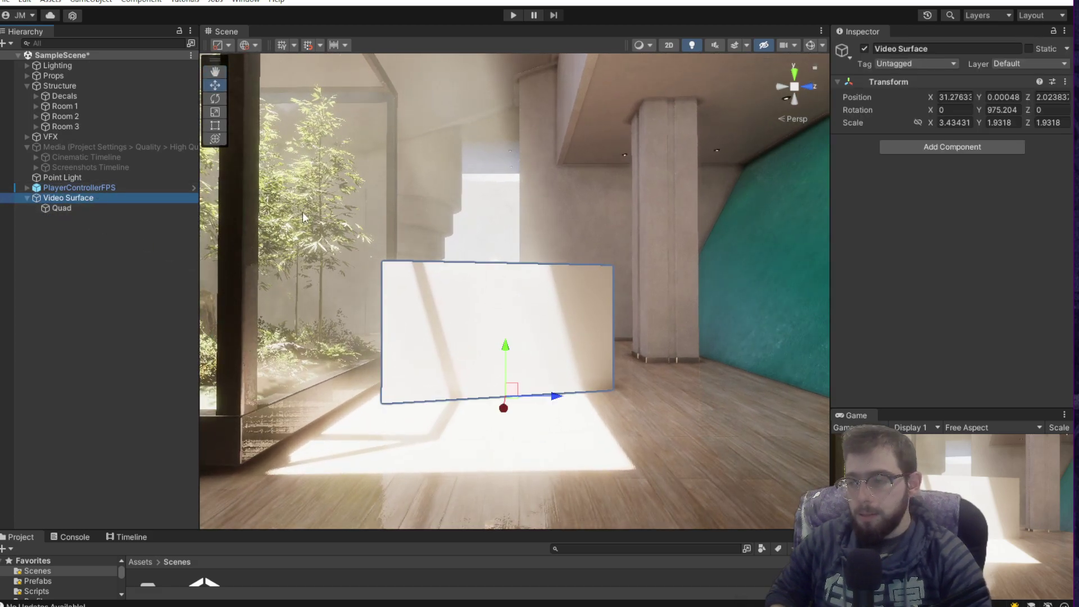
{"action": "left_click", "coordinate": [72, 207]}
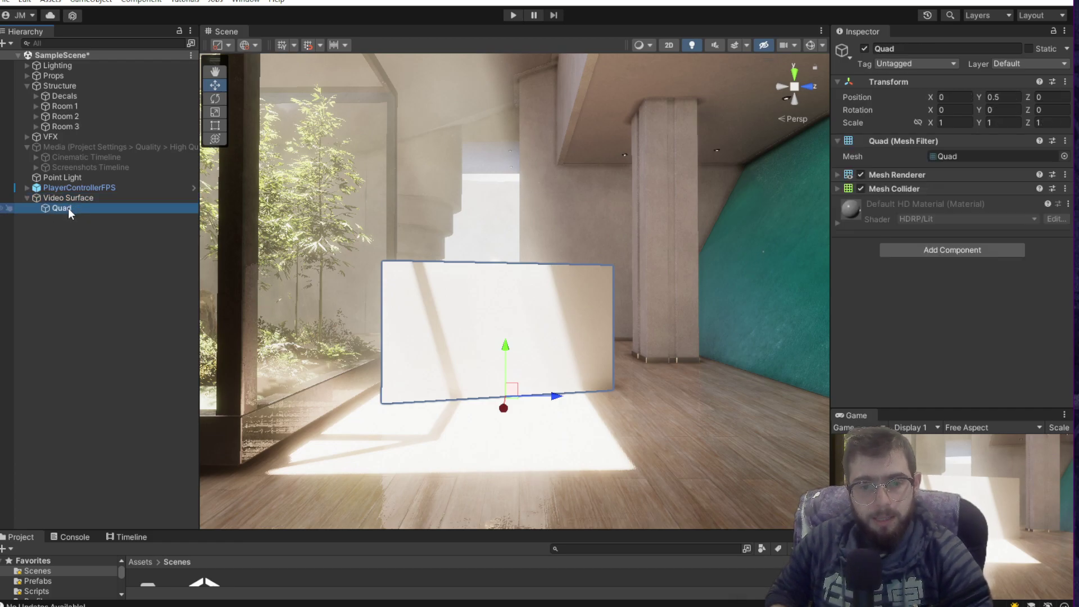
{"action": "right_click_drag", "start_coordinate": [559, 290], "coordinate": [465, 231]}
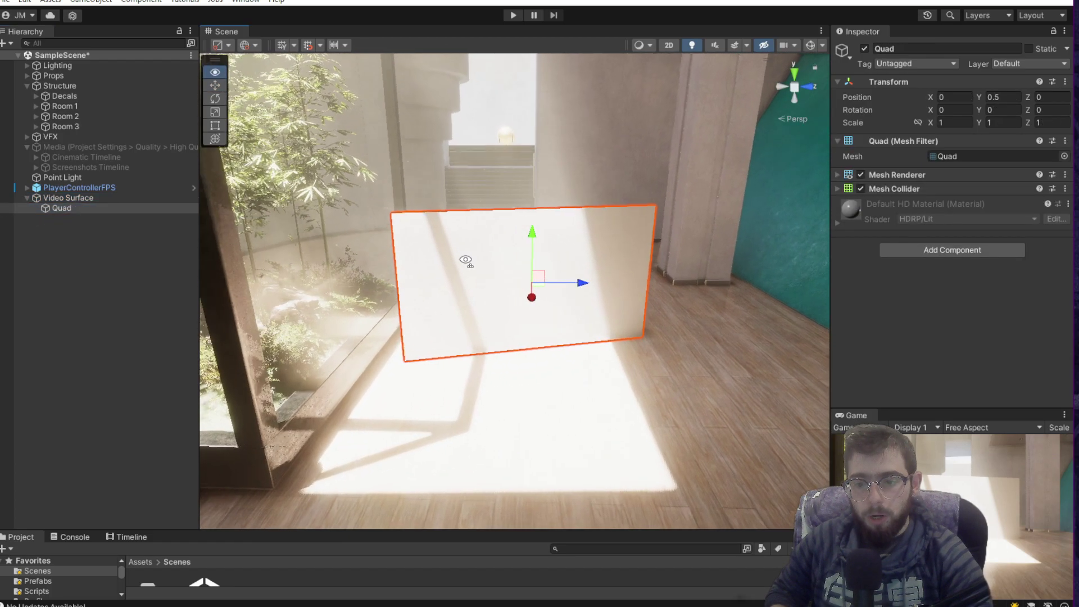
- Move the Video Surface object across the floor to about X 31.791, Z 2.046
{"action": "left_click", "coordinate": [129, 199]}
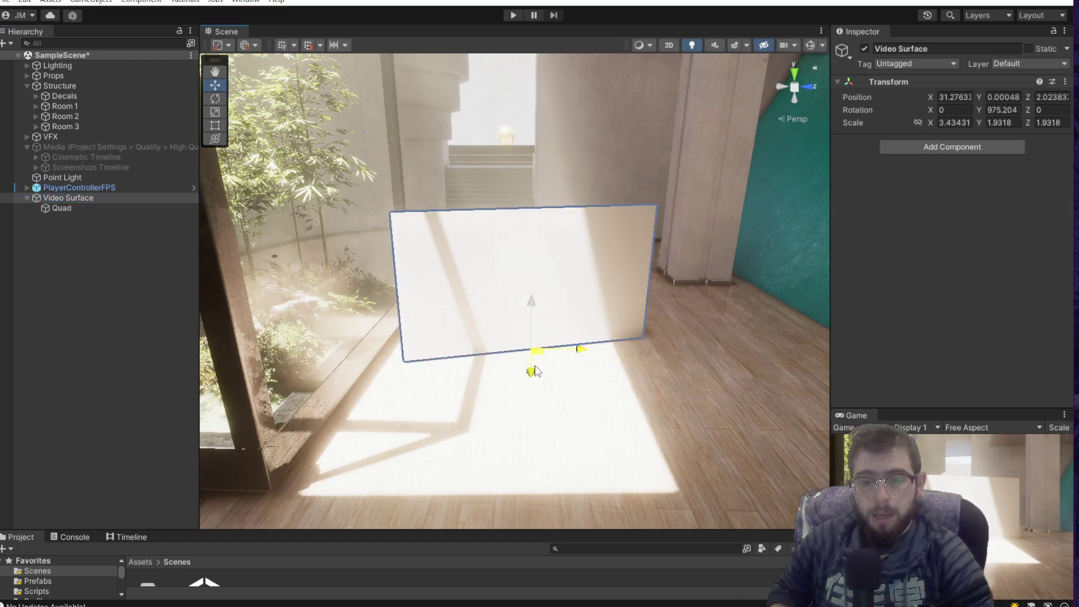
{"action": "mouse_move", "coordinate": [535, 371]}
{"action": "left_mouse_down"}
{"action": "mouse_move", "coordinate": [556, 382]}
{"action": "mouse_move", "coordinate": [544, 376]}
{"action": "left_mouse_up"}
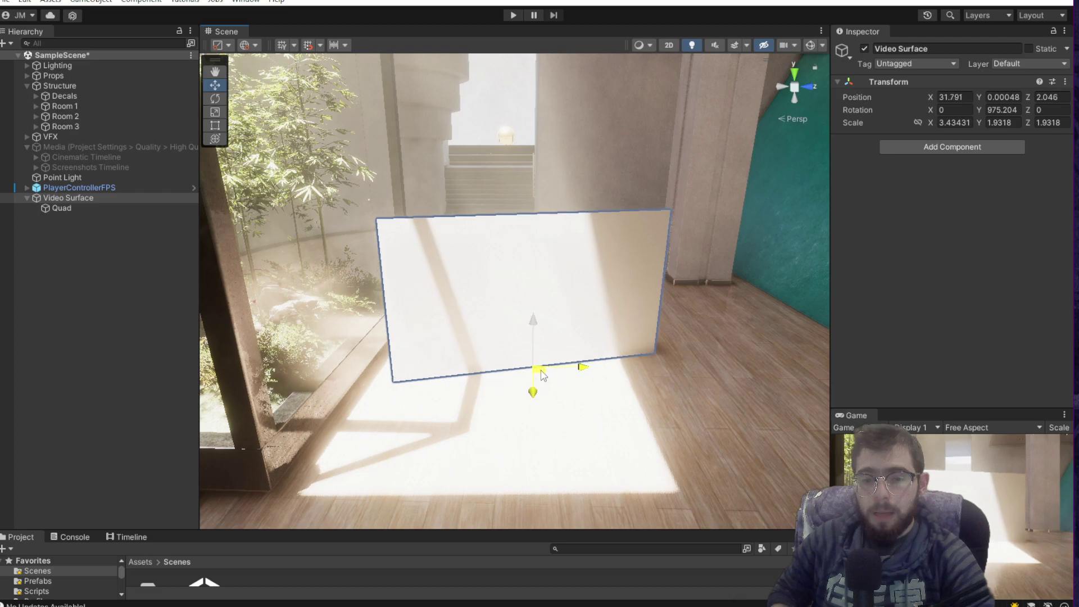
{"action": "right_click_drag", "start_coordinate": [540, 368], "coordinate": [534, 353]}
{"action": "key", "text": "w"}
{"action": "key", "text": "s"}
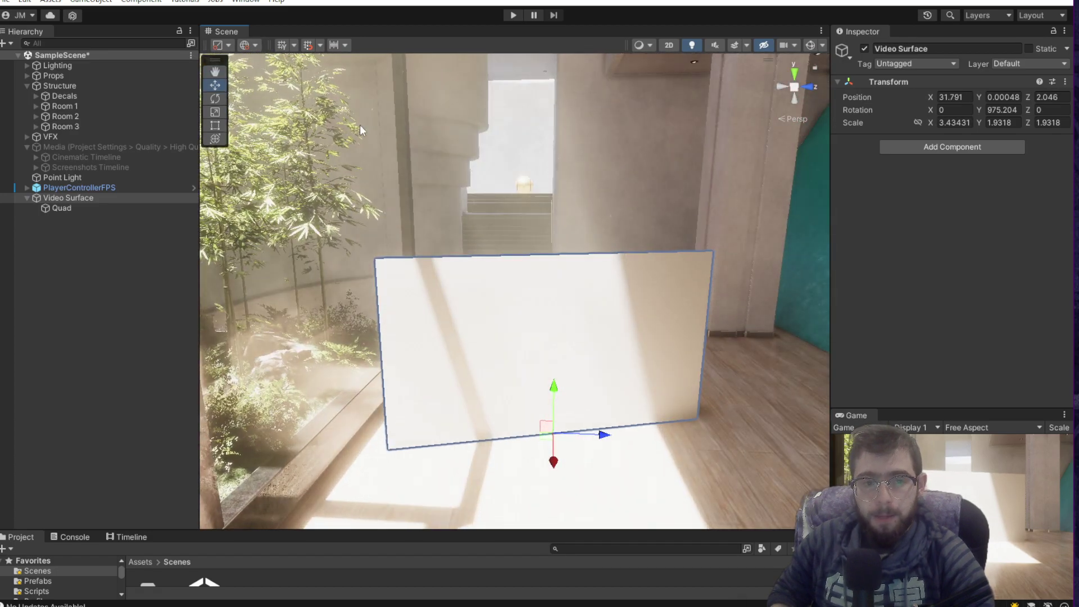
- Check how the video surface is framed in the maximized Game view, then return to the Scene view
{"action": "key", "text": "shift+space"}
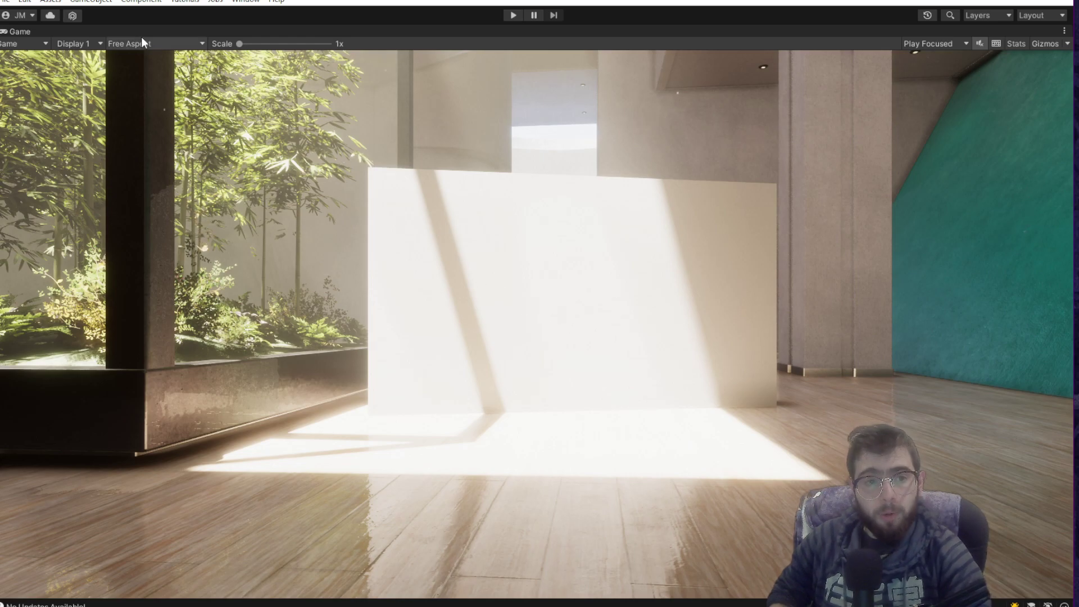
{"action": "key", "text": "ctrl+p"}
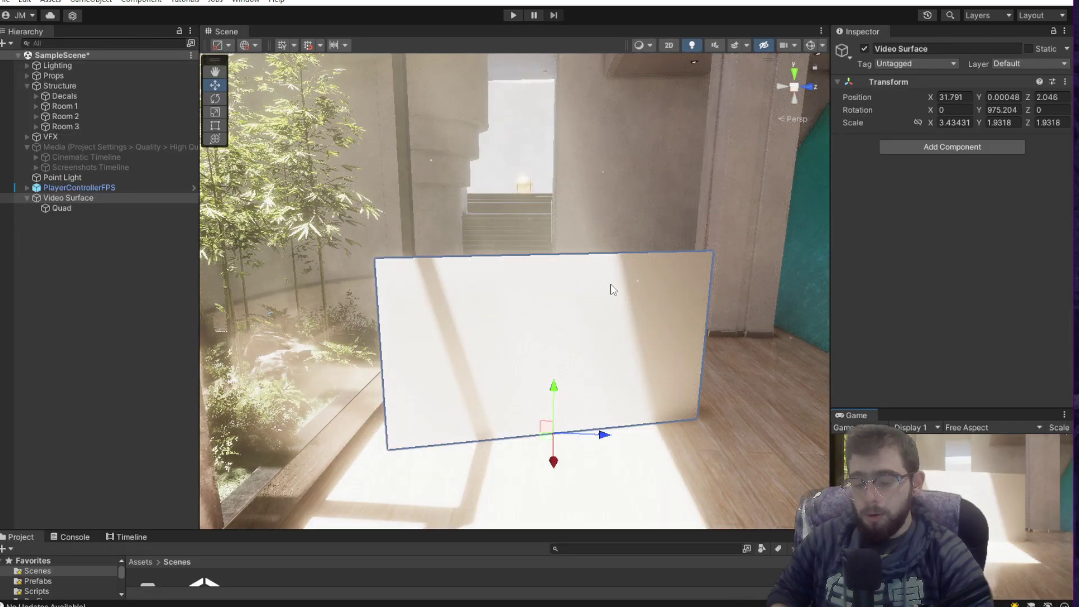
{"action": "mouse_move", "coordinate": [610, 289]}
{"action": "right_mouse_down"}
{"action": "mouse_move", "coordinate": [609, 308]}
{"action": "mouse_move", "coordinate": [606, 288]}
{"action": "right_mouse_up"}
{"action": "key", "text": "w"}
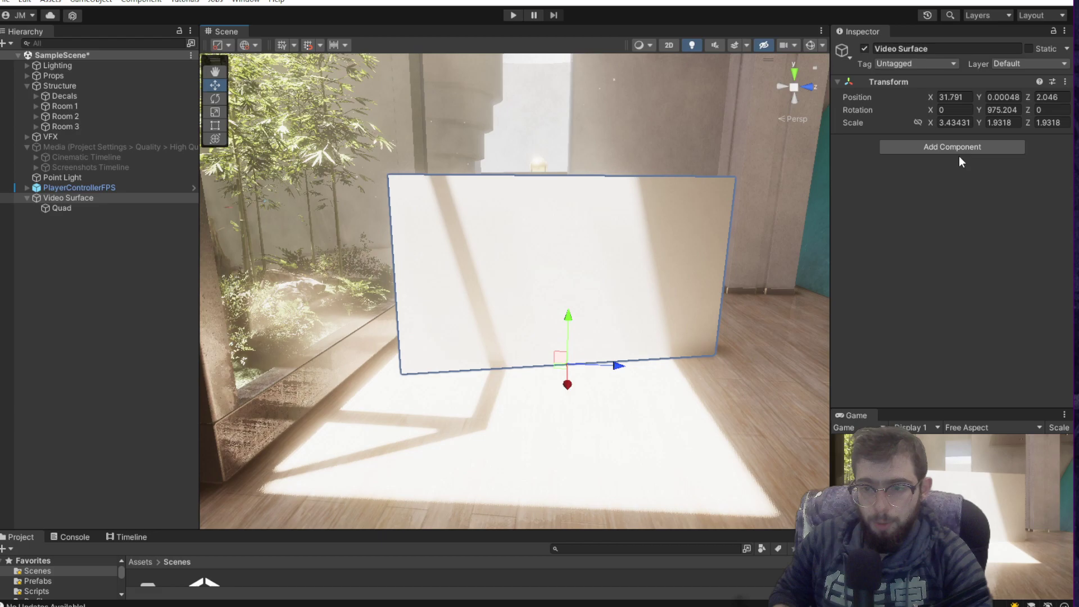
- Add a SceneForge Server component to Video Surface and assign Quad as its target renderer
{"action": "left_click", "coordinate": [956, 149]}
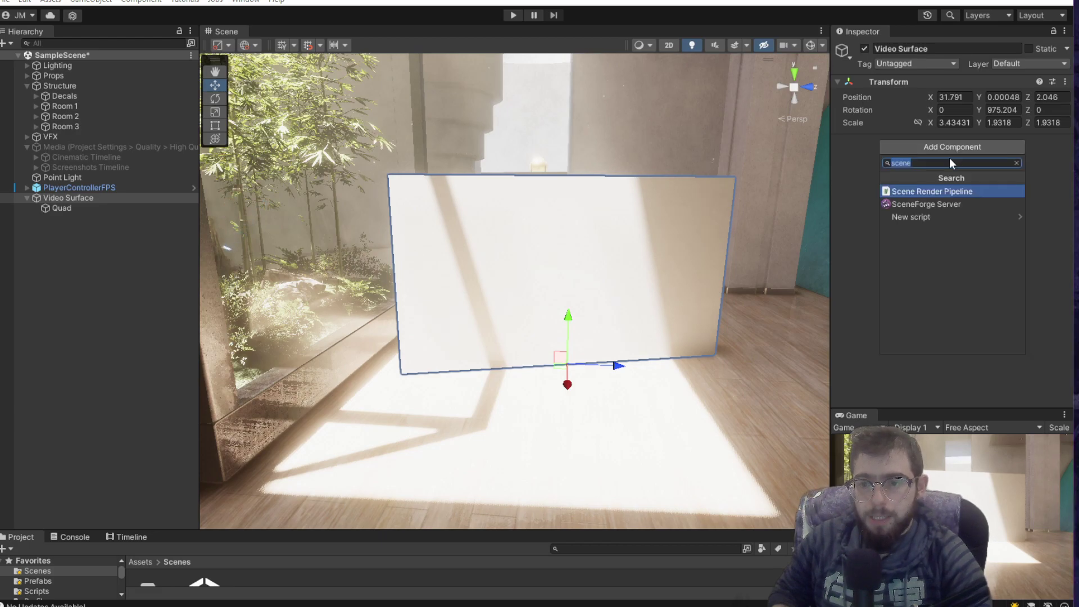
{"action": "left_click", "coordinate": [939, 206]}
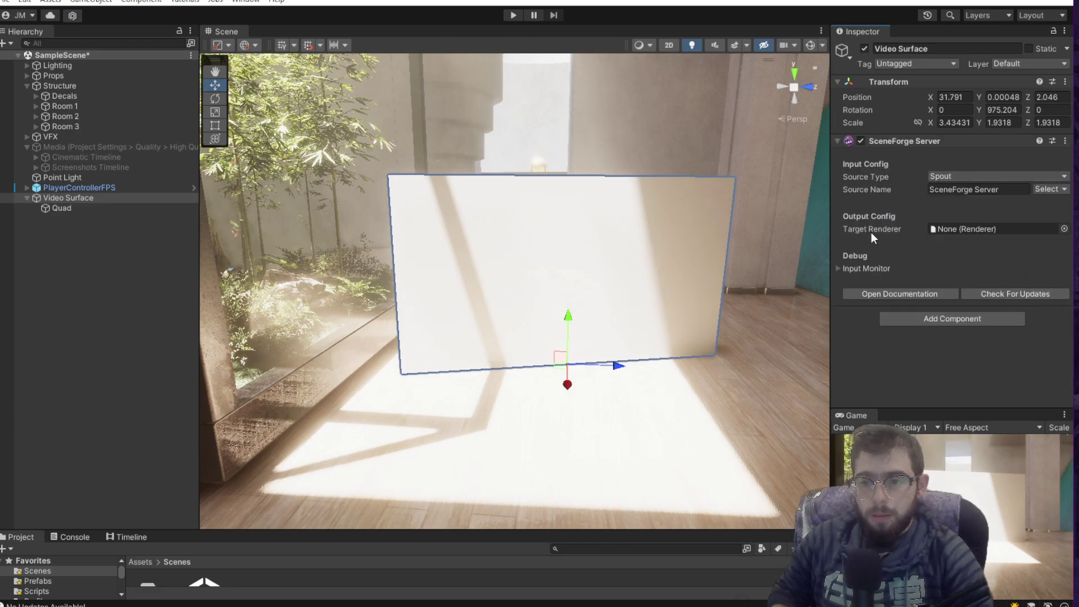
{"action": "left_click_drag", "start_coordinate": [80, 209], "coordinate": [1012, 231]}
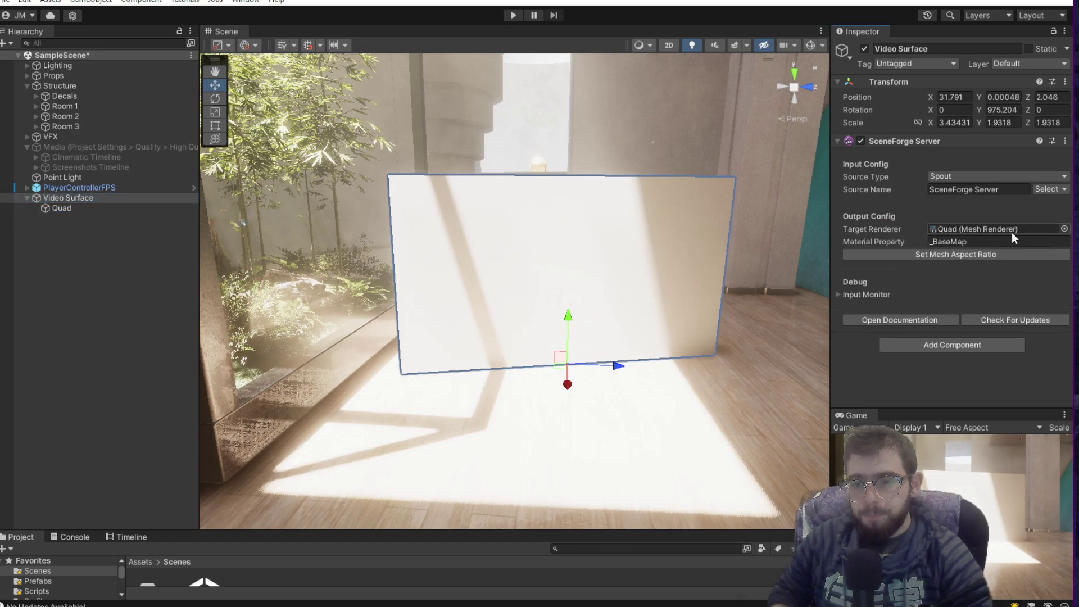
- Expand the SceneForge Server's input monitor and set its material property to _BaseColorMap
{"action": "left_click", "coordinate": [845, 295]}
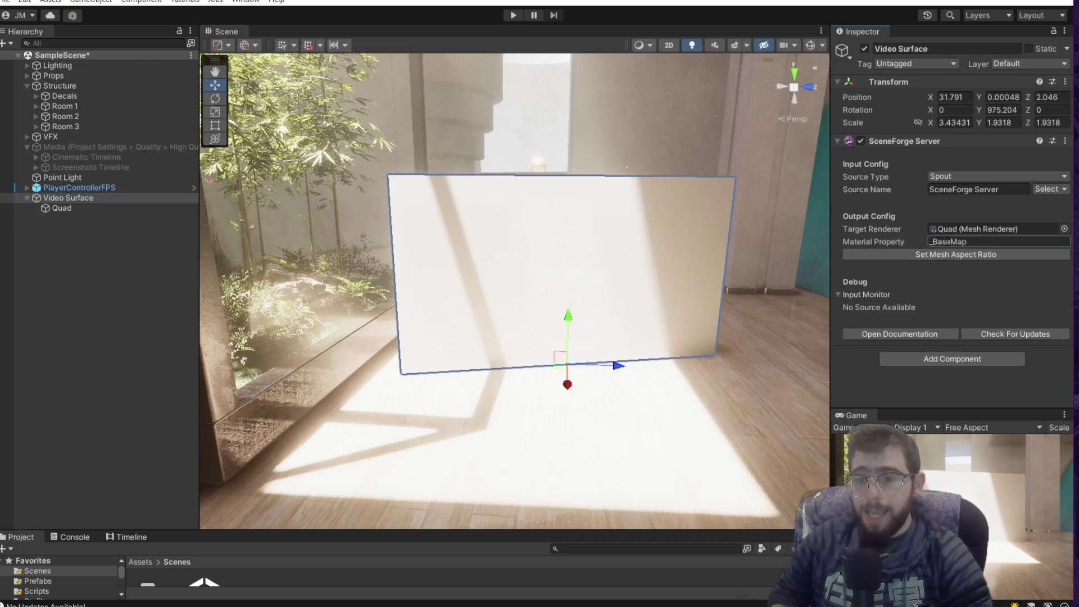
{"action": "double_click", "coordinate": [943, 242]}
{"action": "type", "text": "_Ba"}
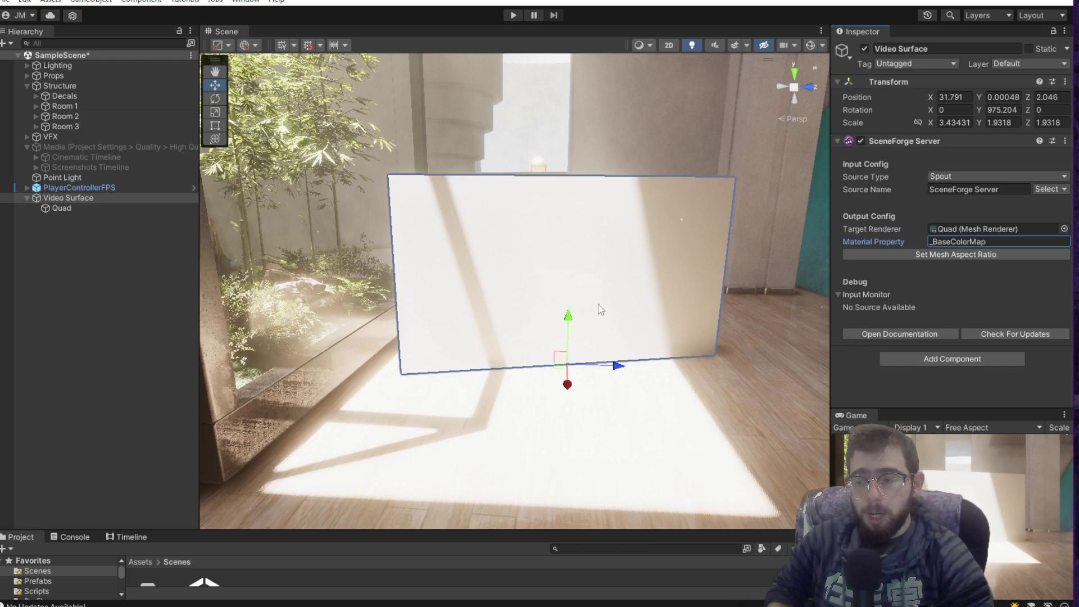
{"action": "right_click_drag", "start_coordinate": [571, 341], "coordinate": [569, 322]}
{"action": "key", "text": "w"}
{"action": "left_click_drag", "start_coordinate": [571, 322], "coordinate": [570, 317], "text": "alt"}
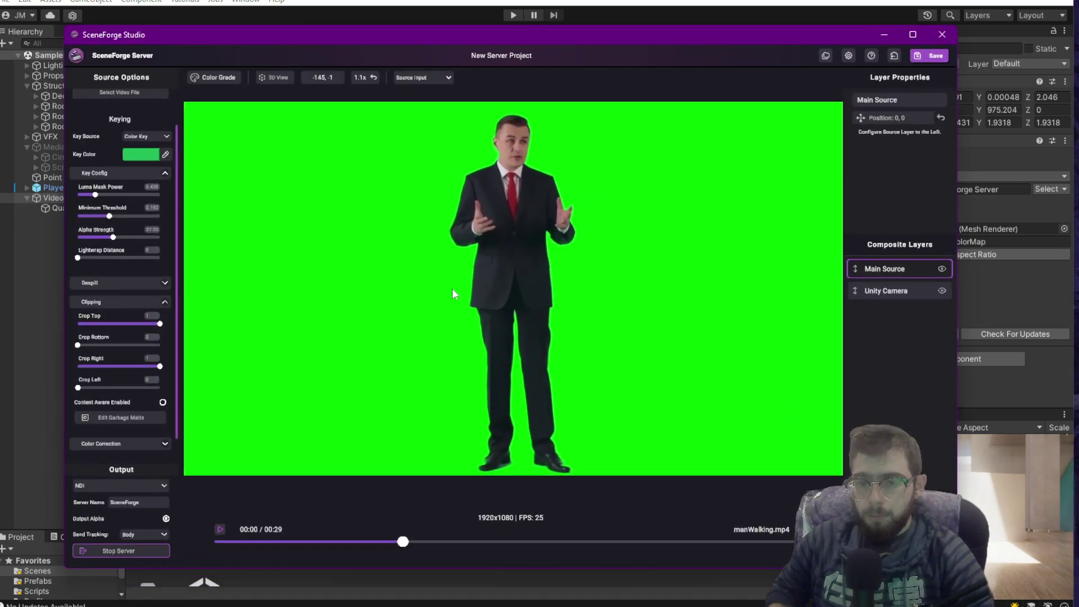
- In SceneForge Studio, move manWalking.mp4 forward to a later frame and switch the preview to Final Output
{"action": "scroll", "coordinate": [452, 289], "scroll_direction": "down", "scroll_amount": 2}
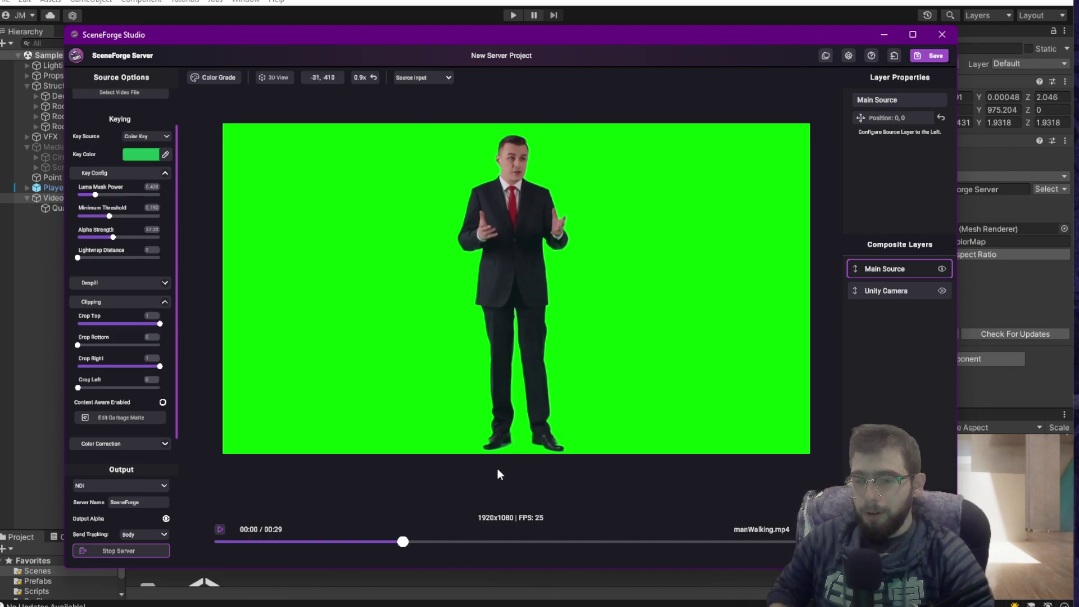
{"action": "left_click_drag", "start_coordinate": [403, 541], "coordinate": [488, 539]}
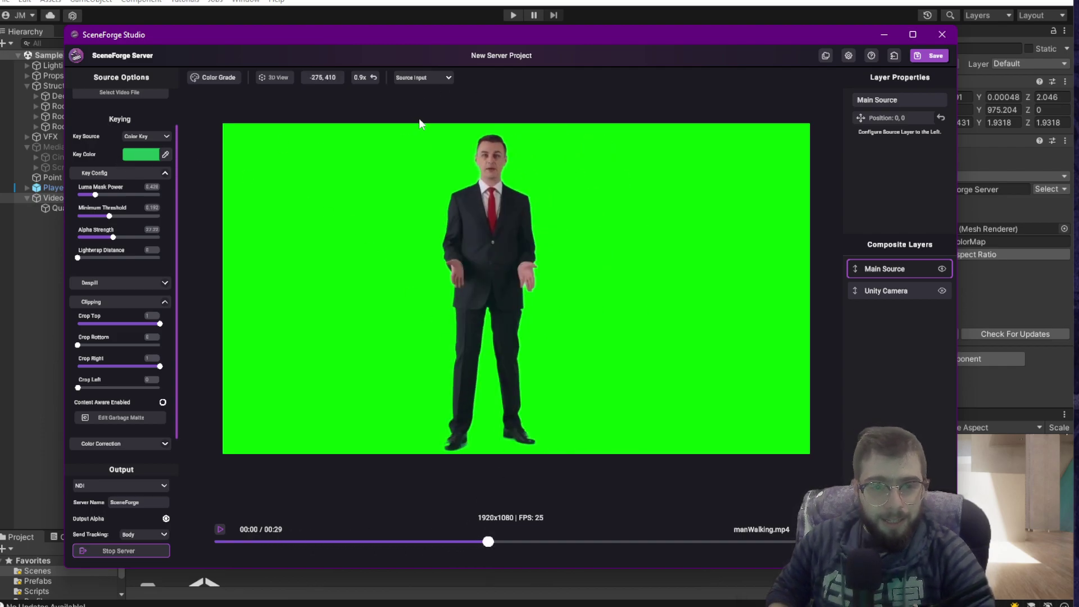
{"action": "left_click", "coordinate": [417, 77]}
{"action": "left_click", "coordinate": [417, 91]}
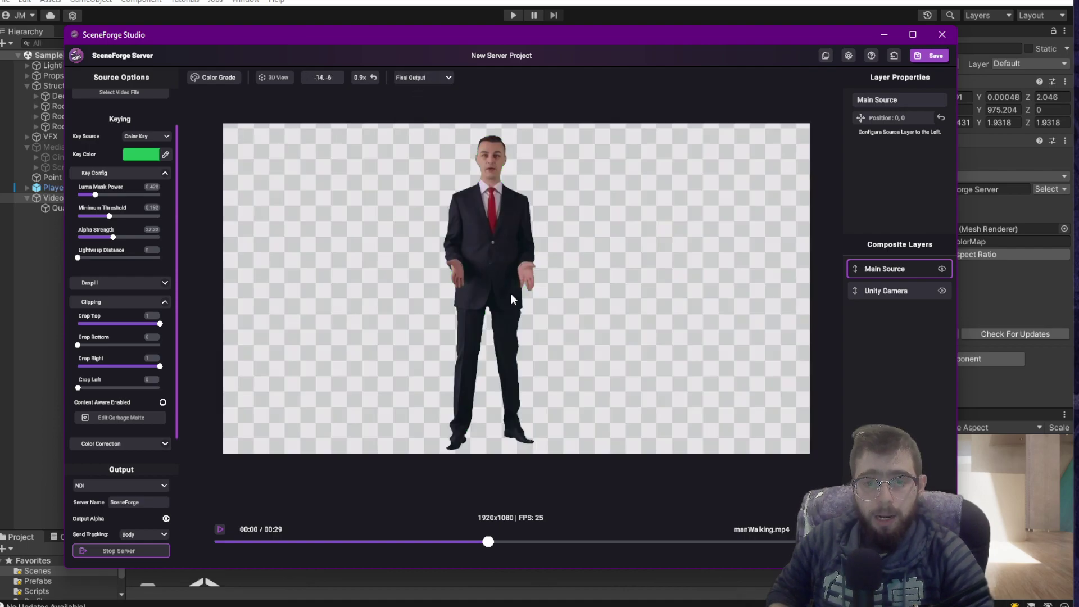
- Inspect the Alpha Mask and Despill Mask of the keyed man, then return the preview to Final Output
{"action": "left_click", "coordinate": [425, 84]}
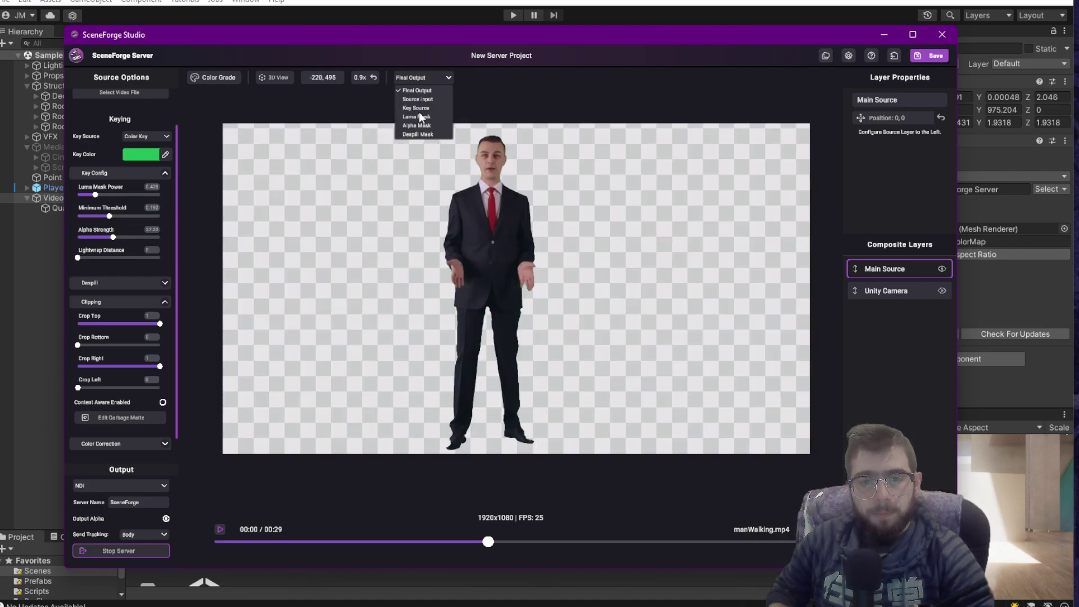
{"action": "left_click", "coordinate": [417, 126]}
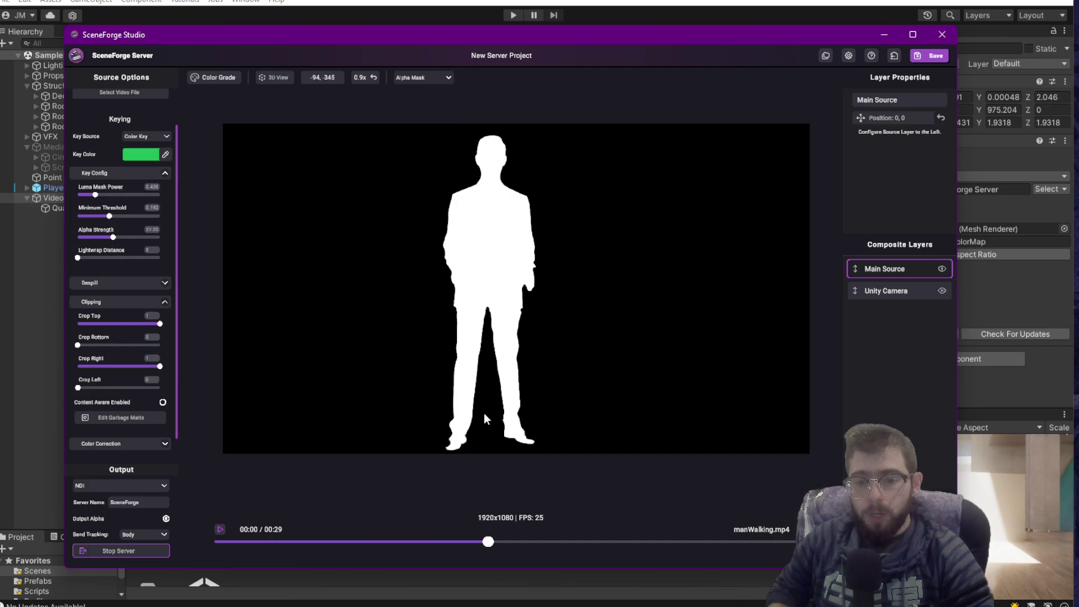
{"action": "left_click", "coordinate": [441, 81]}
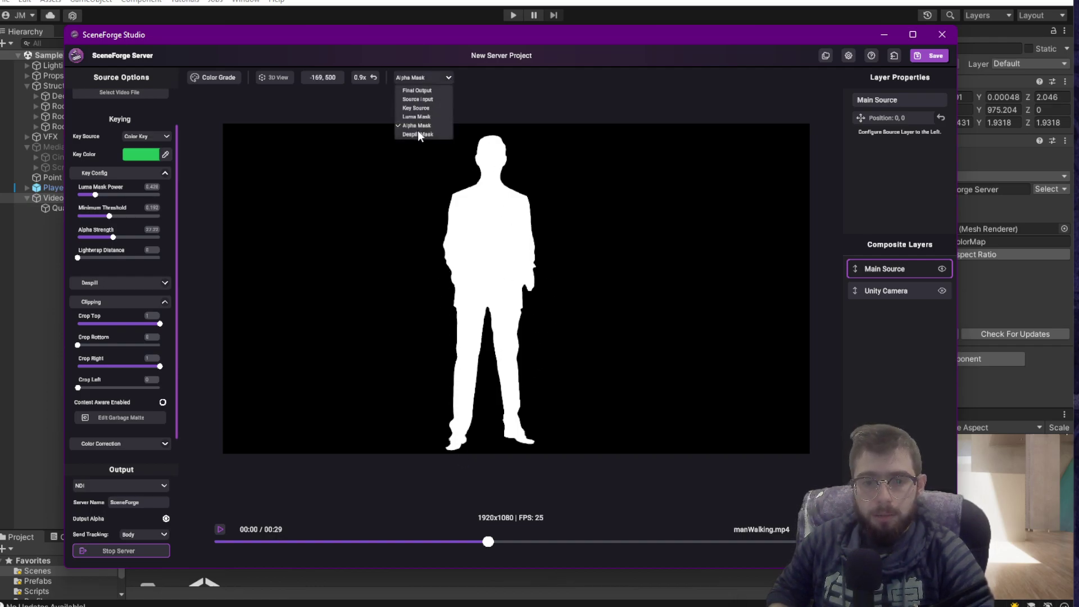
{"action": "left_click", "coordinate": [417, 135]}
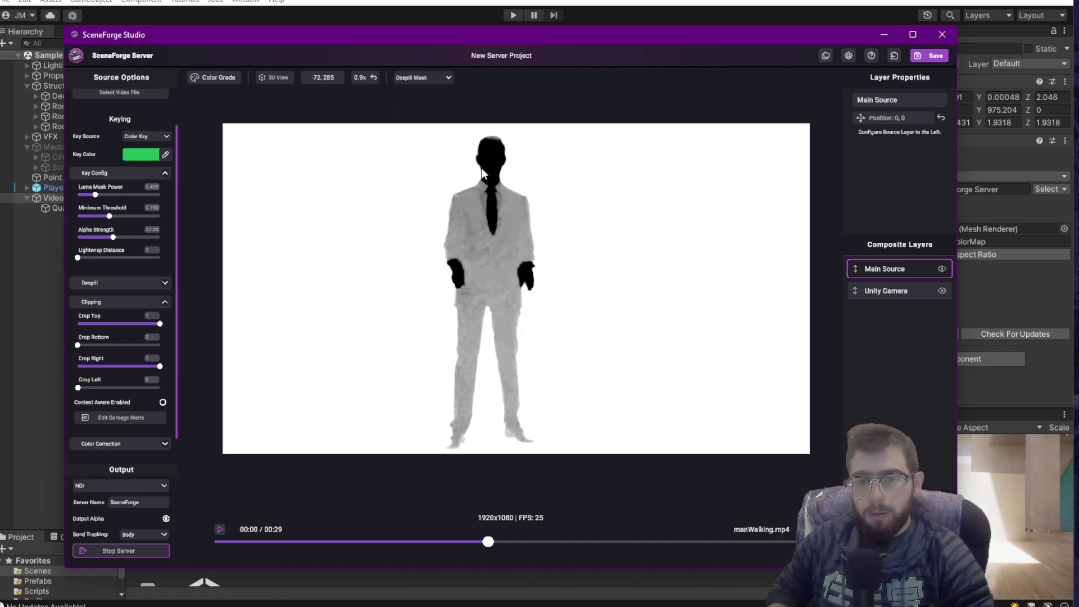
{"action": "left_click", "coordinate": [433, 77]}
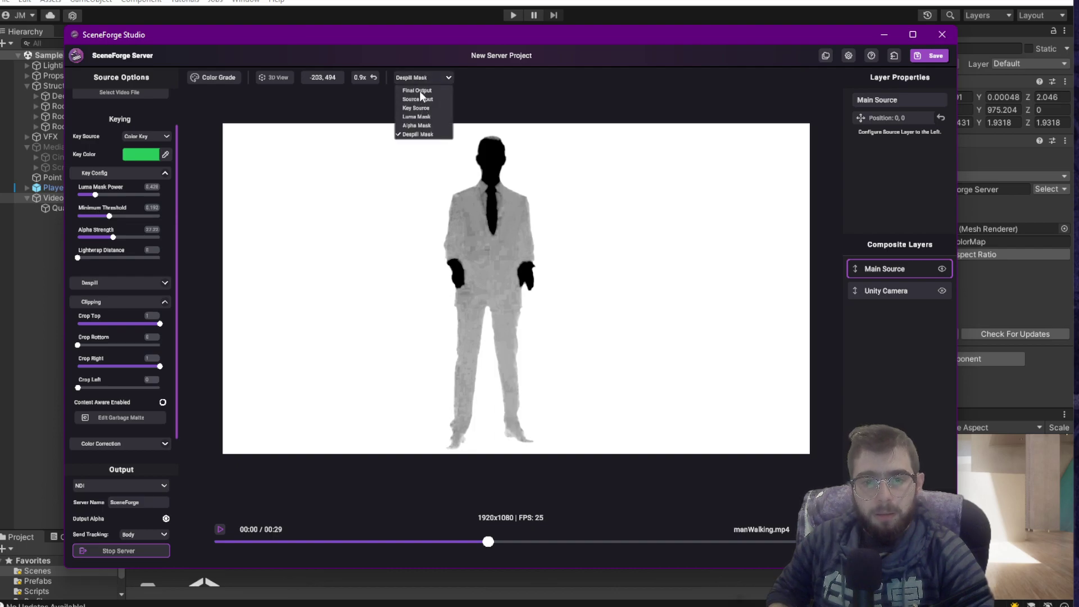
{"action": "left_click", "coordinate": [419, 90]}
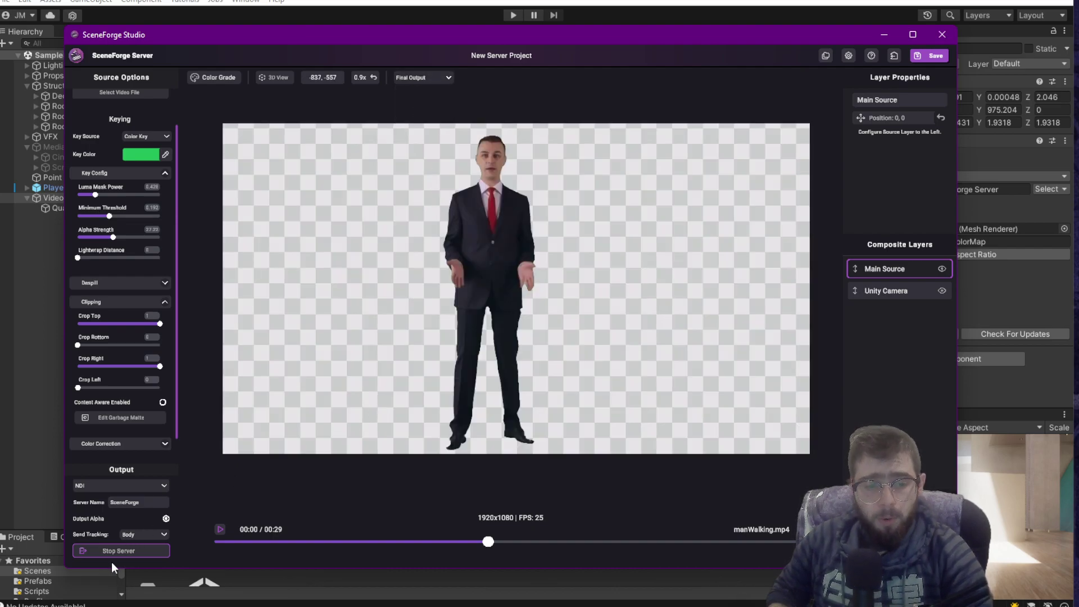
- Restart the SceneForge output server with NDI as the output type and minimize SceneForge Studio
{"action": "left_click", "coordinate": [86, 487]}
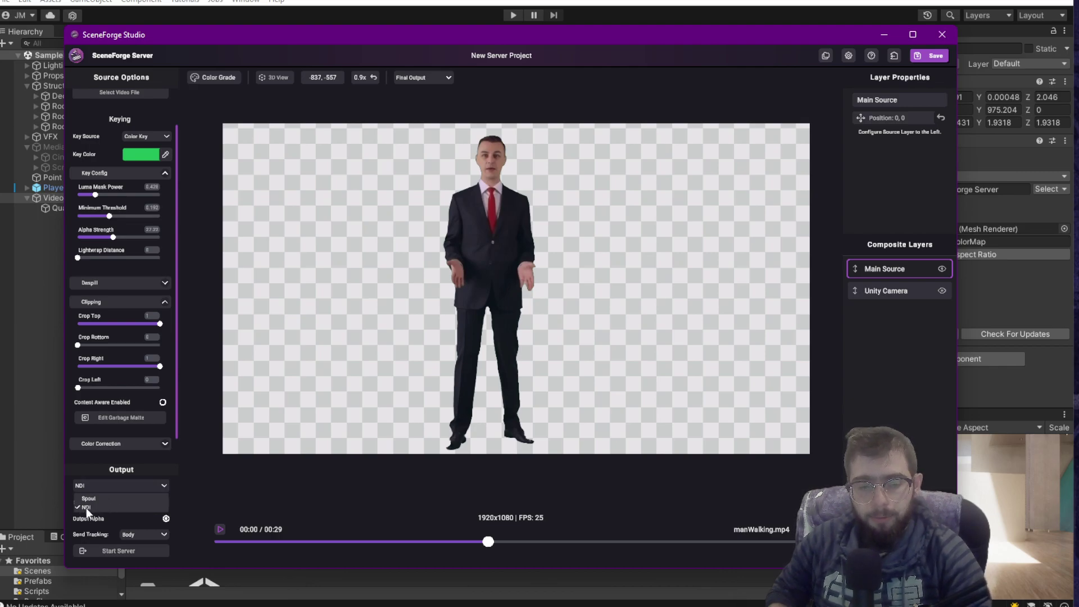
{"action": "left_click", "coordinate": [86, 509]}
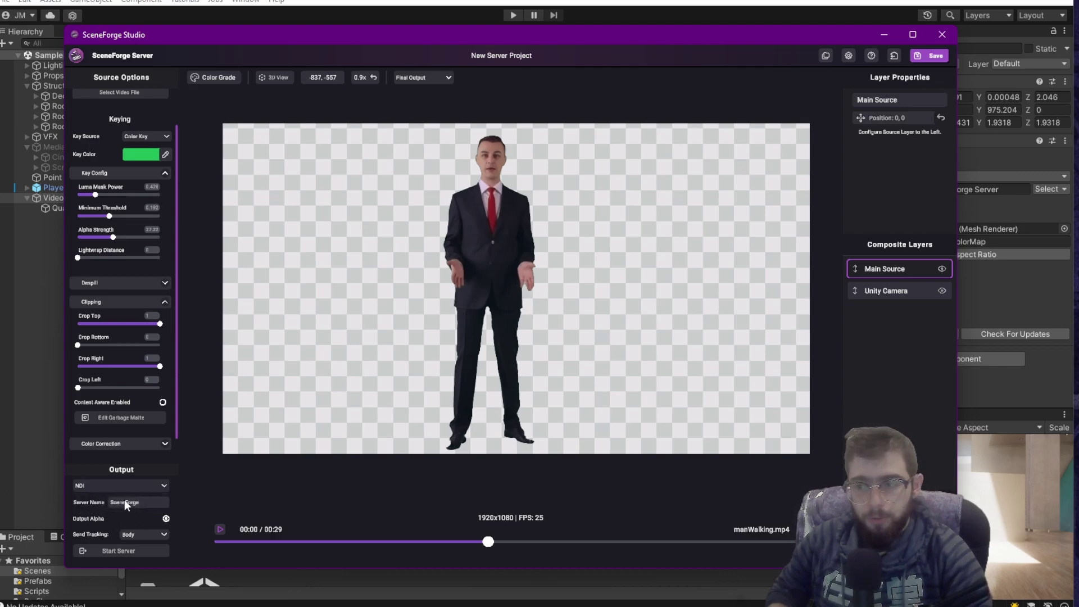
{"action": "left_click", "coordinate": [121, 549]}
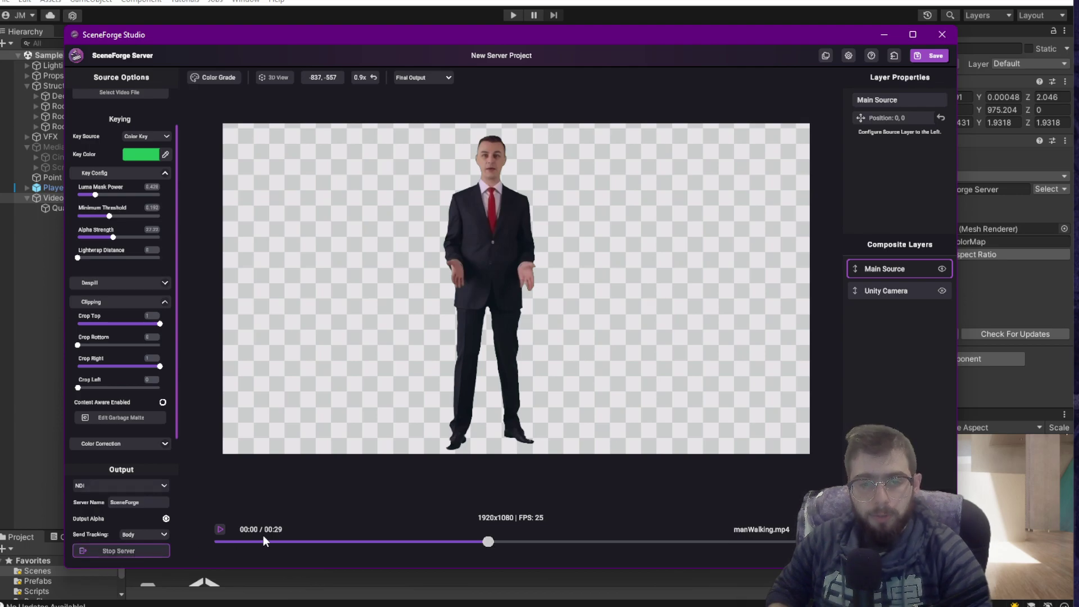
{"action": "left_click", "coordinate": [884, 34]}
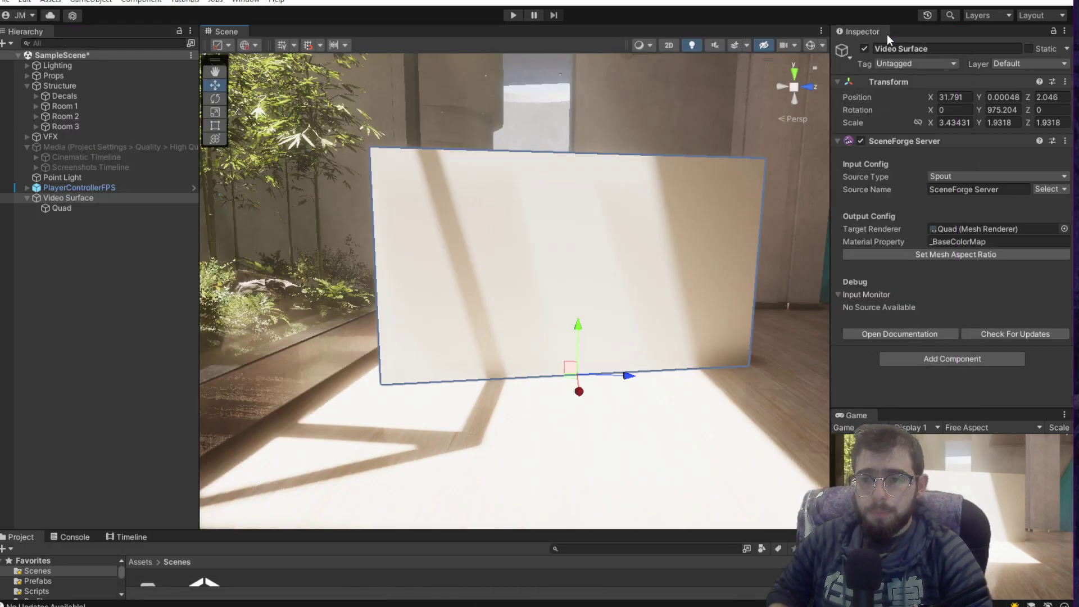
- In Unity, set the SceneForge Server source type to NDI and choose the SceneForge source from DESKTOP-EJU6VHS
{"action": "left_click", "coordinate": [949, 178]}
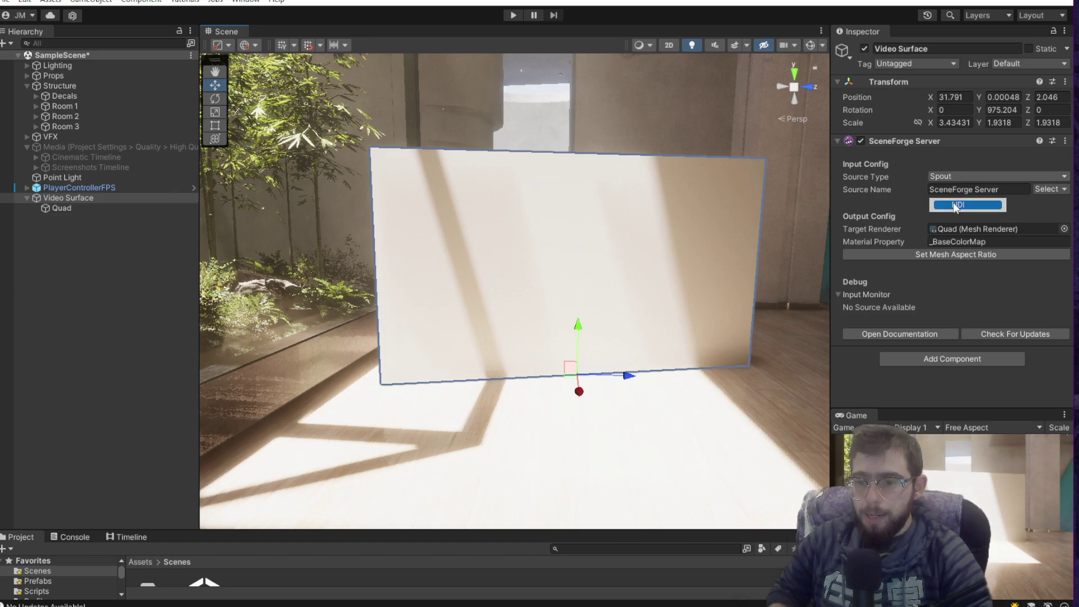
{"action": "left_click", "coordinate": [953, 202]}
{"action": "left_click", "coordinate": [1051, 190]}
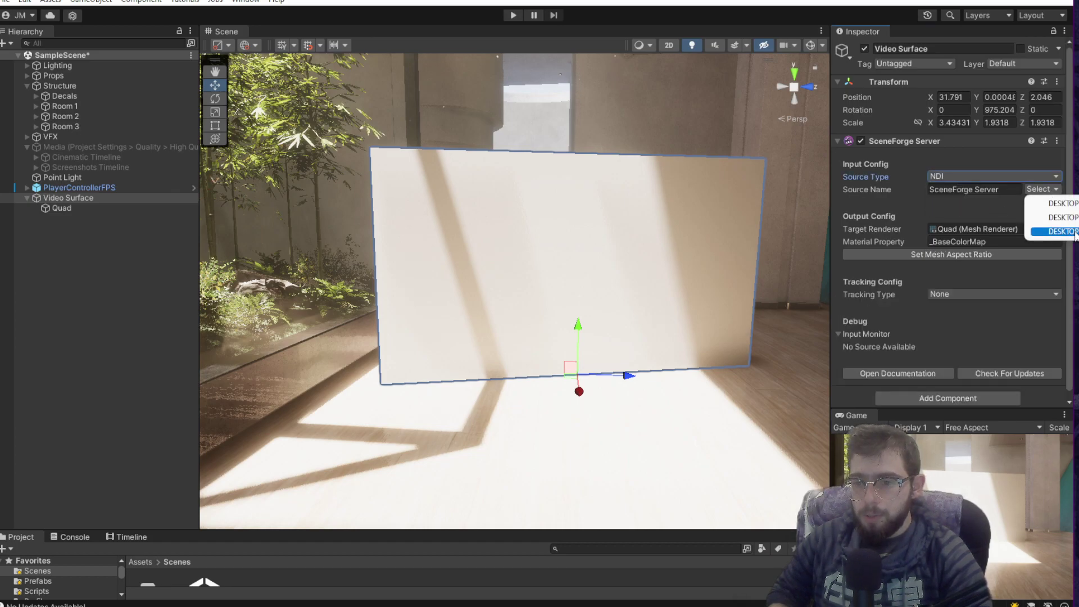
{"action": "left_click", "coordinate": [1058, 231]}
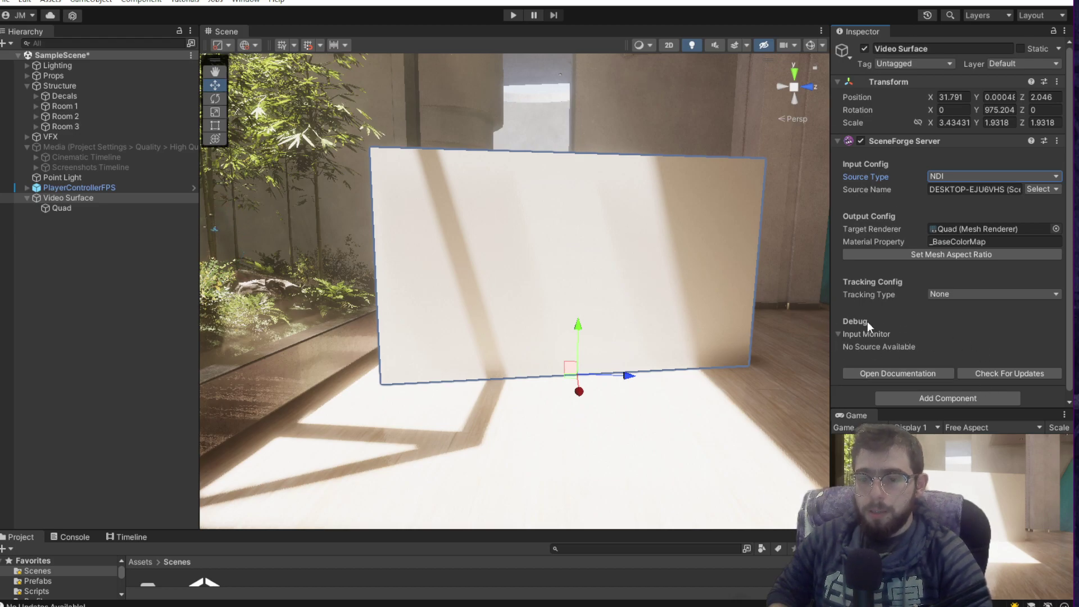
{"action": "scroll", "coordinate": [868, 322], "scroll_direction": "down", "scroll_amount": 1}
{"action": "scroll", "coordinate": [950, 253], "scroll_direction": "down", "scroll_amount": 3}
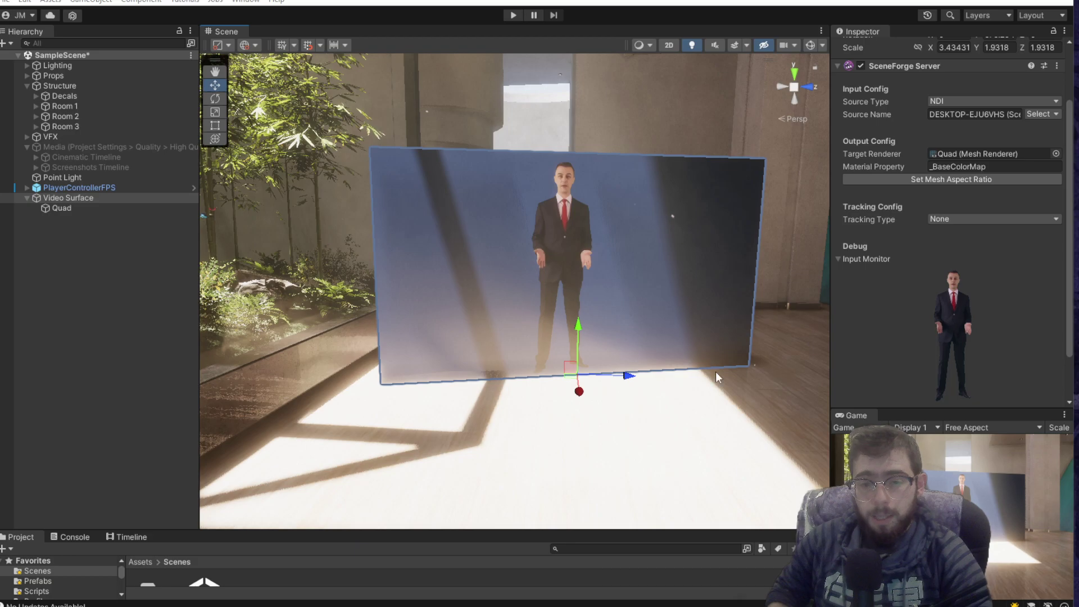
- Apply the SceneForgeServer material from the Materials folder of SceneForge Server SDK to the Quad under Video Surface
{"action": "right_click_drag", "start_coordinate": [655, 282], "coordinate": [672, 290]}
{"action": "key", "text": "w"}
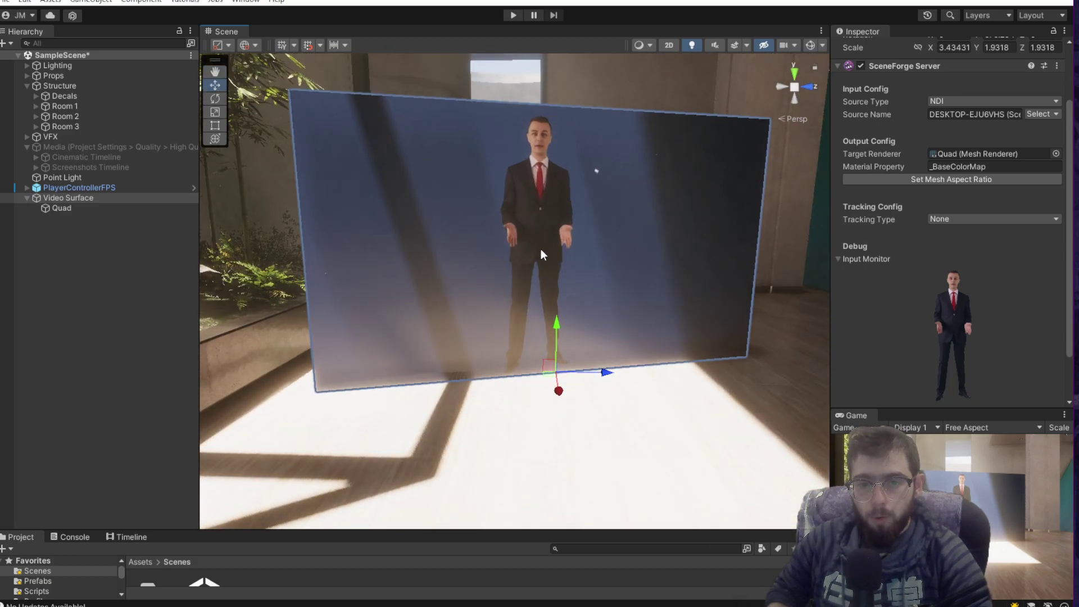
{"action": "left_click", "coordinate": [83, 211]}
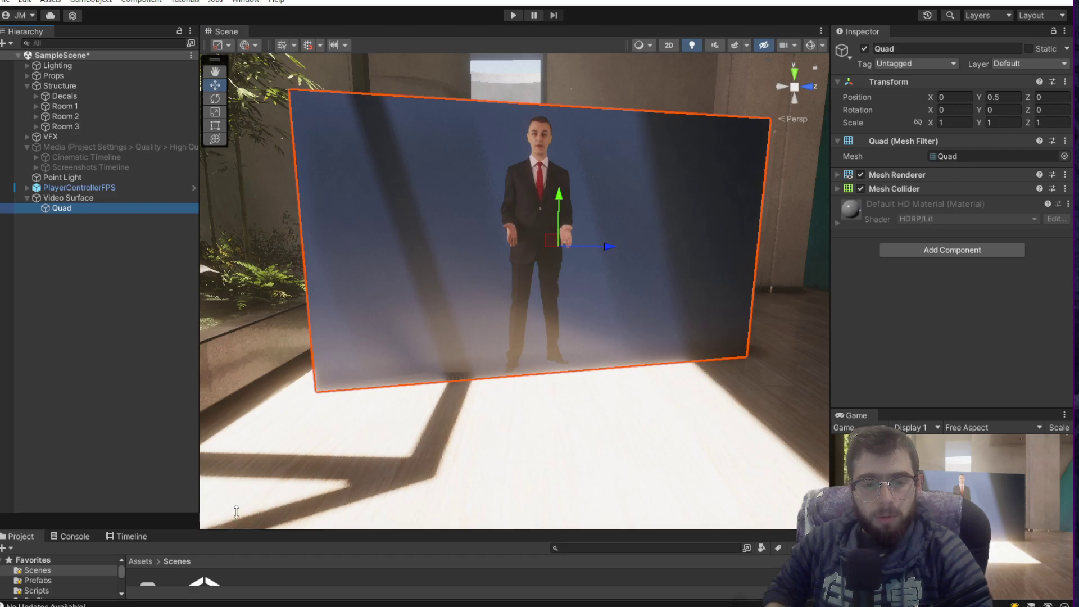
{"action": "left_click_drag", "start_coordinate": [237, 512], "coordinate": [169, 439]}
{"action": "scroll", "coordinate": [64, 557], "scroll_direction": "down", "scroll_amount": 5}
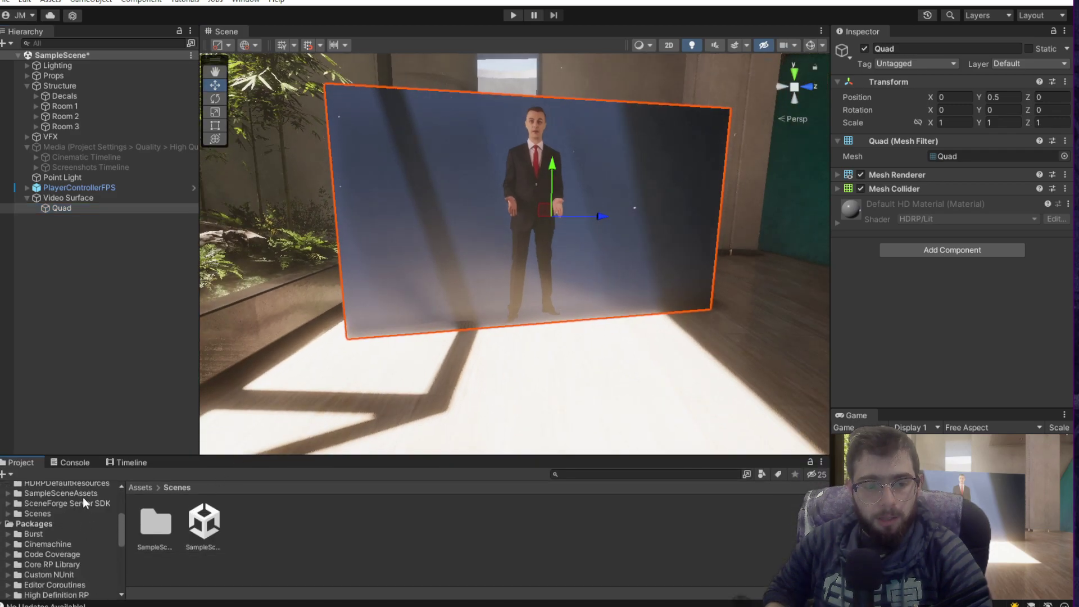
{"action": "left_click", "coordinate": [83, 500]}
{"action": "double_click", "coordinate": [156, 523]}
{"action": "left_click_drag", "start_coordinate": [155, 522], "coordinate": [436, 250]}
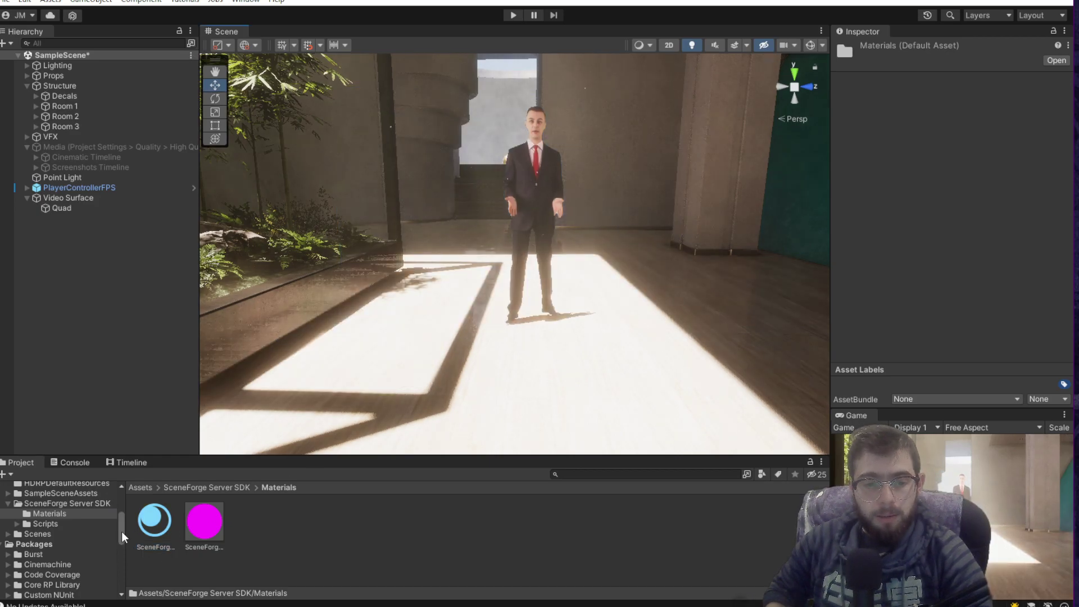
- Set the SceneForgeServer material's alpha clipping threshold to 0.221, smoothness to 0.816 and metallic to 0.235
{"action": "left_click", "coordinate": [154, 521]}
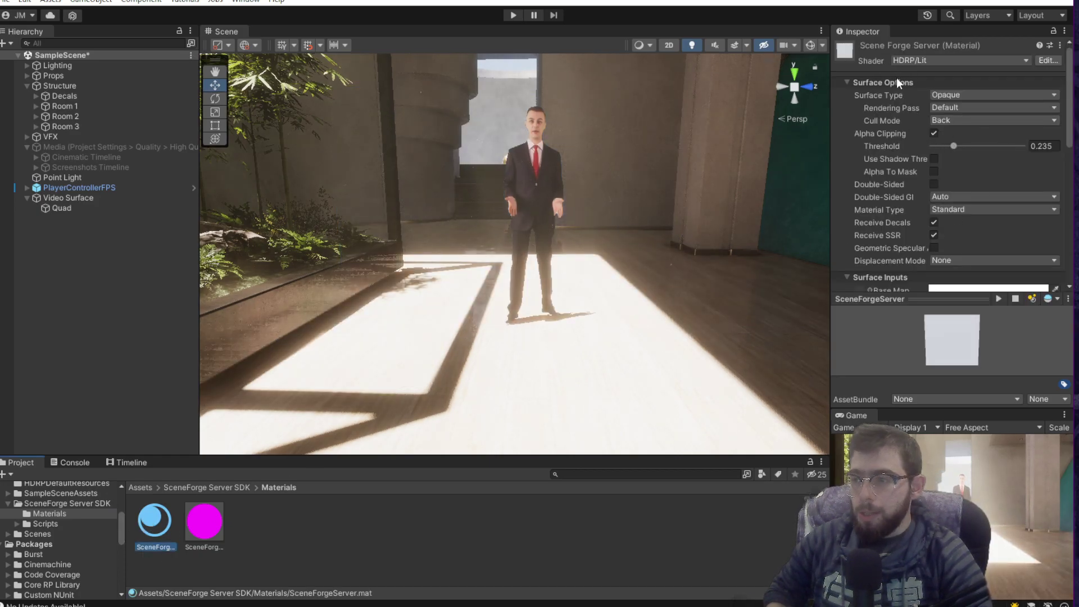
{"action": "left_click_drag", "start_coordinate": [954, 146], "coordinate": [952, 148]}
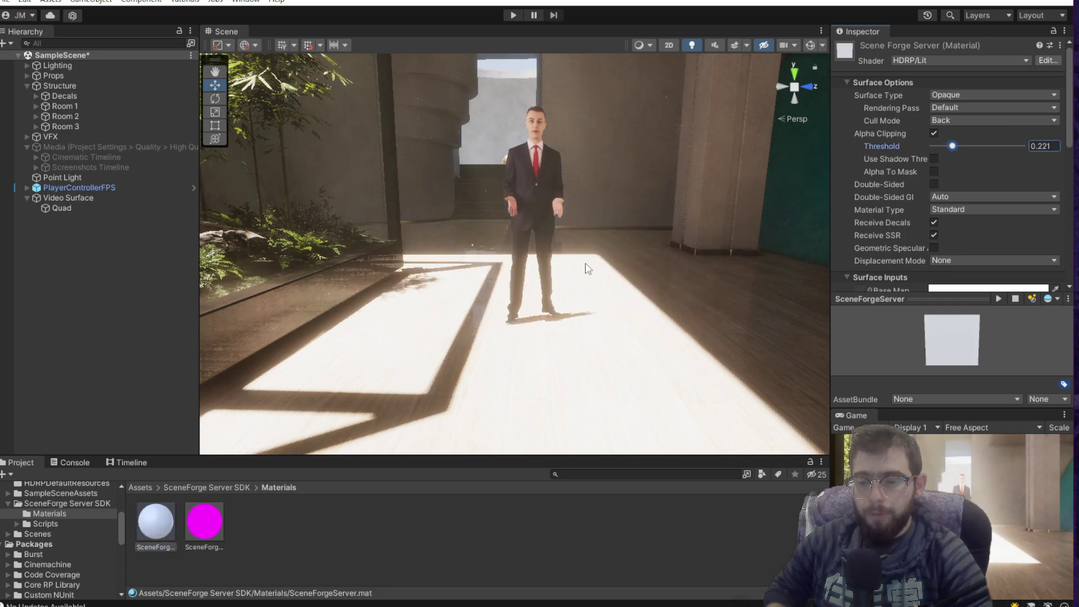
{"action": "scroll", "coordinate": [968, 213], "scroll_direction": "down", "scroll_amount": 3}
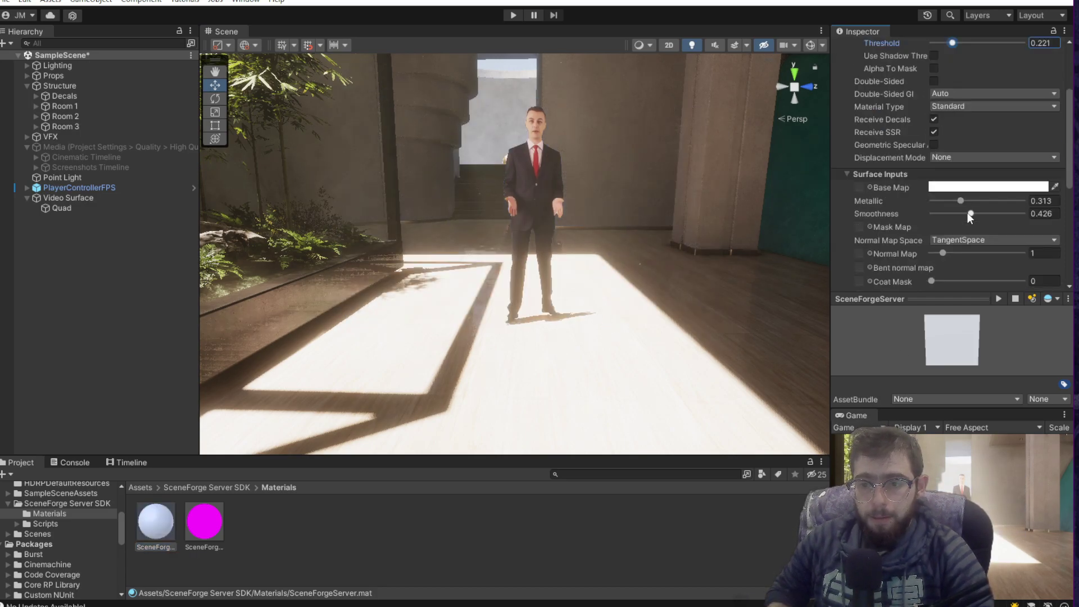
{"action": "scroll", "coordinate": [969, 217], "scroll_direction": "down", "scroll_amount": 2}
{"action": "mouse_move", "coordinate": [961, 132]}
{"action": "left_mouse_down"}
{"action": "mouse_move", "coordinate": [933, 132]}
{"action": "mouse_move", "coordinate": [971, 133]}
{"action": "mouse_move", "coordinate": [975, 147]}
{"action": "mouse_move", "coordinate": [1006, 154]}
{"action": "mouse_move", "coordinate": [954, 134]}
{"action": "left_mouse_up"}
{"action": "left_click", "coordinate": [961, 132]}
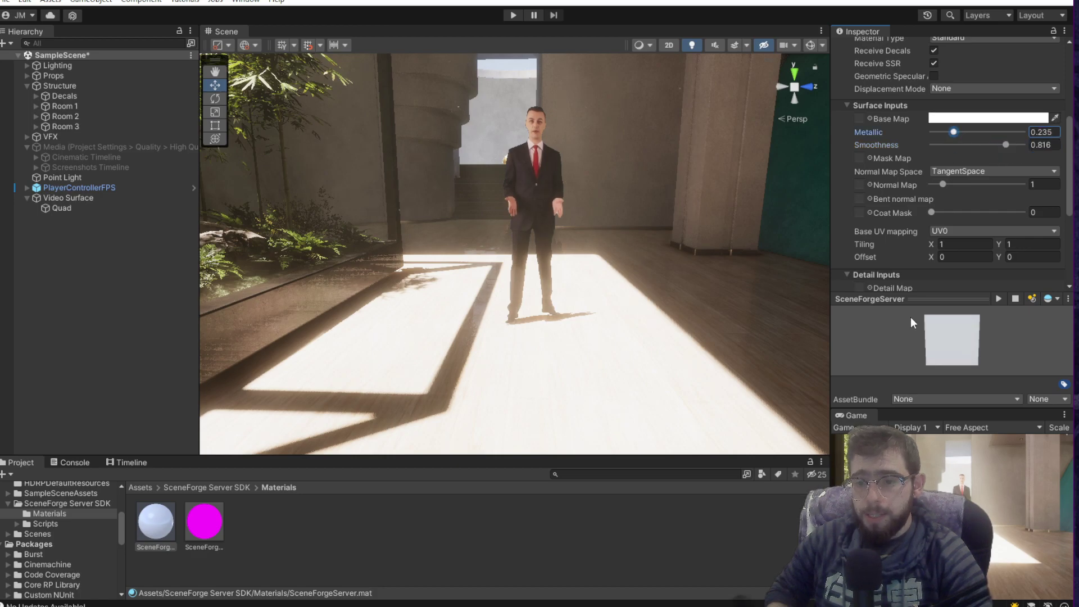
- Dock the Game view beside the Scene view and enter play mode
{"action": "left_click_drag", "start_coordinate": [850, 415], "coordinate": [519, 38]}
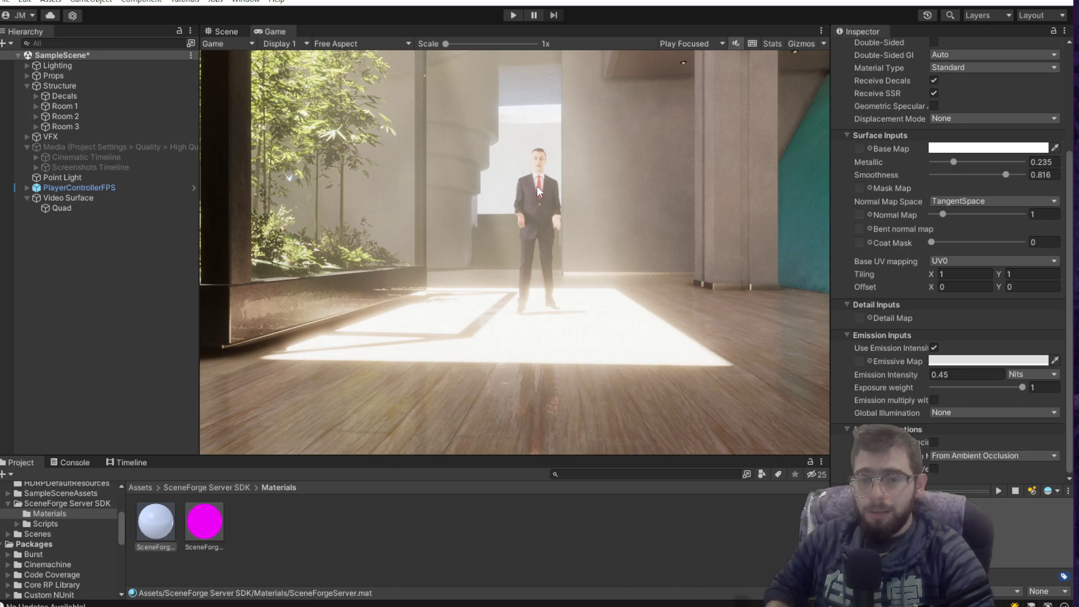
{"action": "left_click", "coordinate": [516, 16]}
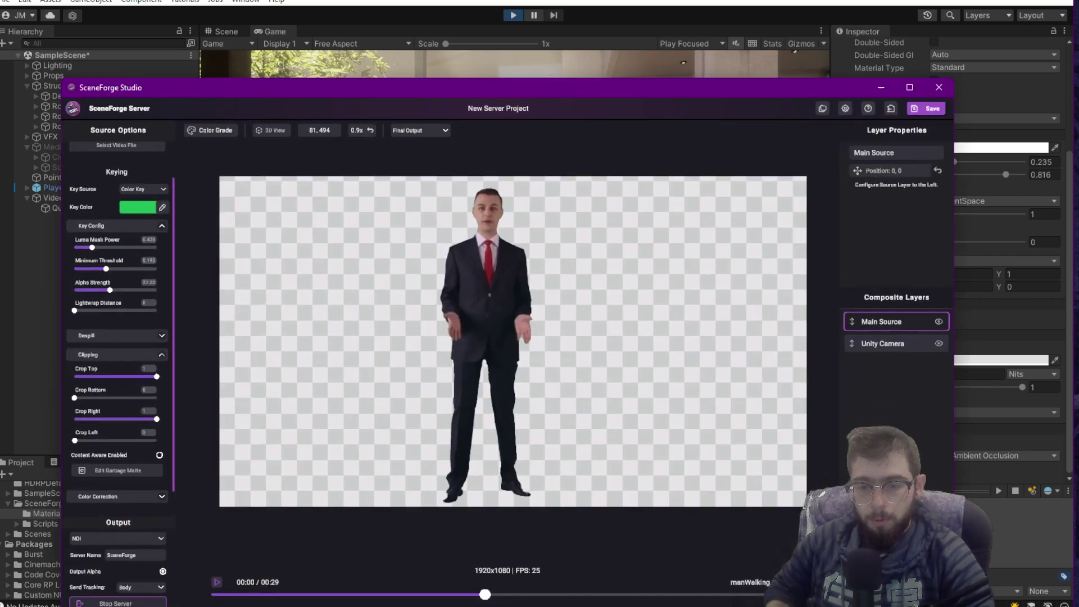
- In SceneForge Studio, start playback of the manWalking clip and minimize the window to return to Unity
{"action": "left_click", "coordinate": [217, 582]}
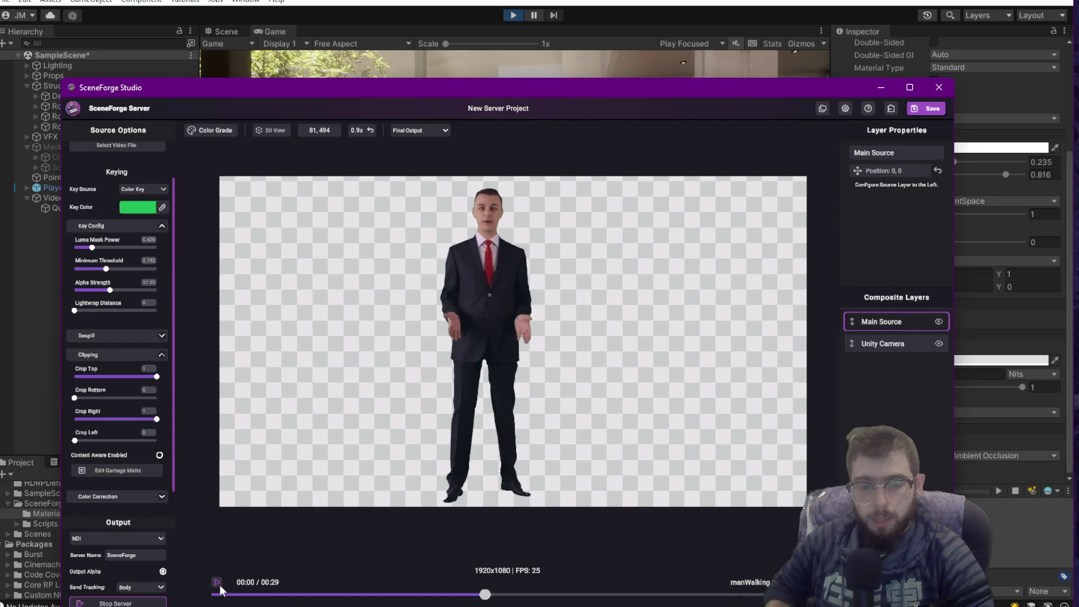
{"action": "left_click", "coordinate": [880, 87]}
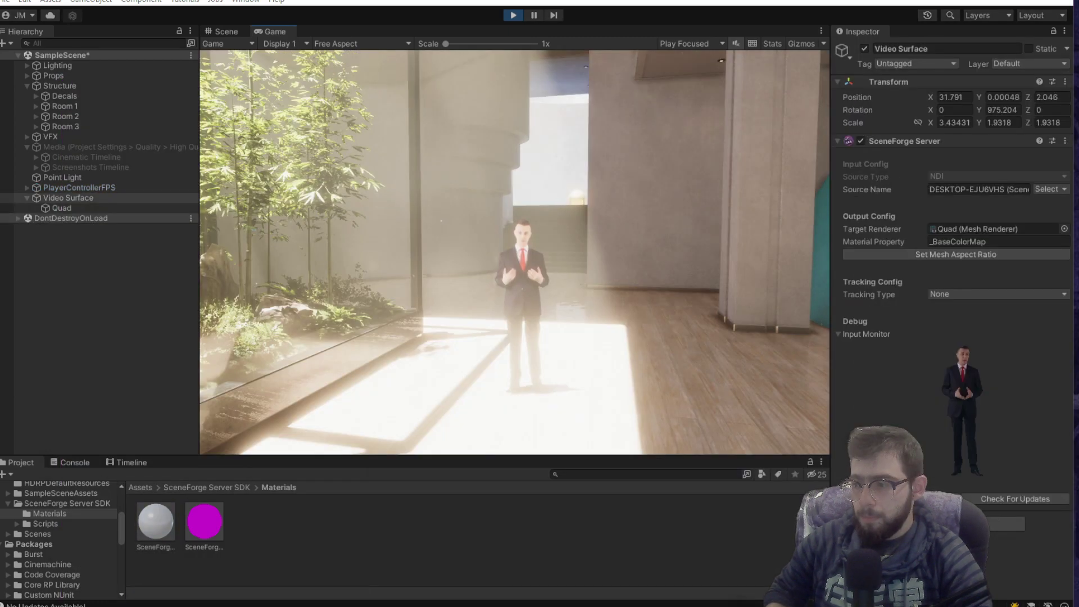
- Walk the player around the streamed man in the running scene to examine him from several positions
{"action": "key", "text": "d"}
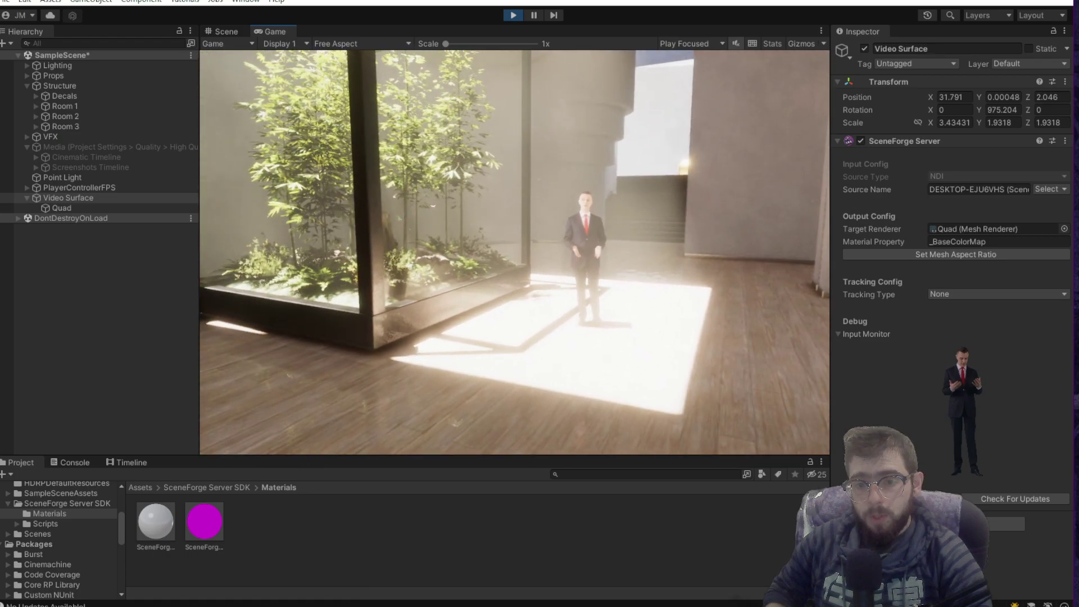
{"action": "key", "text": "w"}
{"action": "key", "text": "a"}
{"action": "key", "text": "d"}
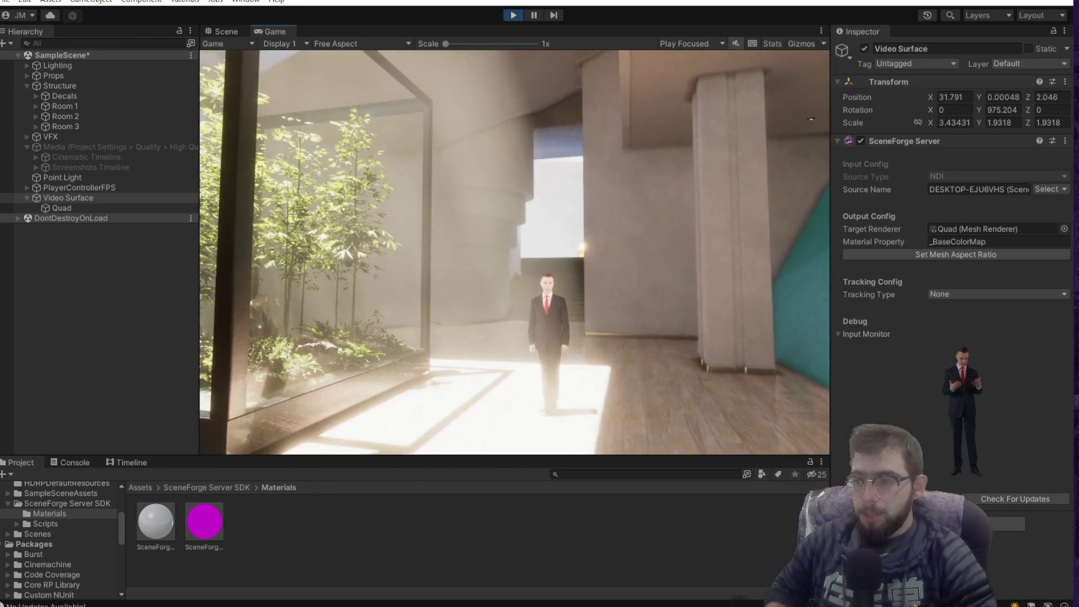
{"action": "key", "text": "w"}
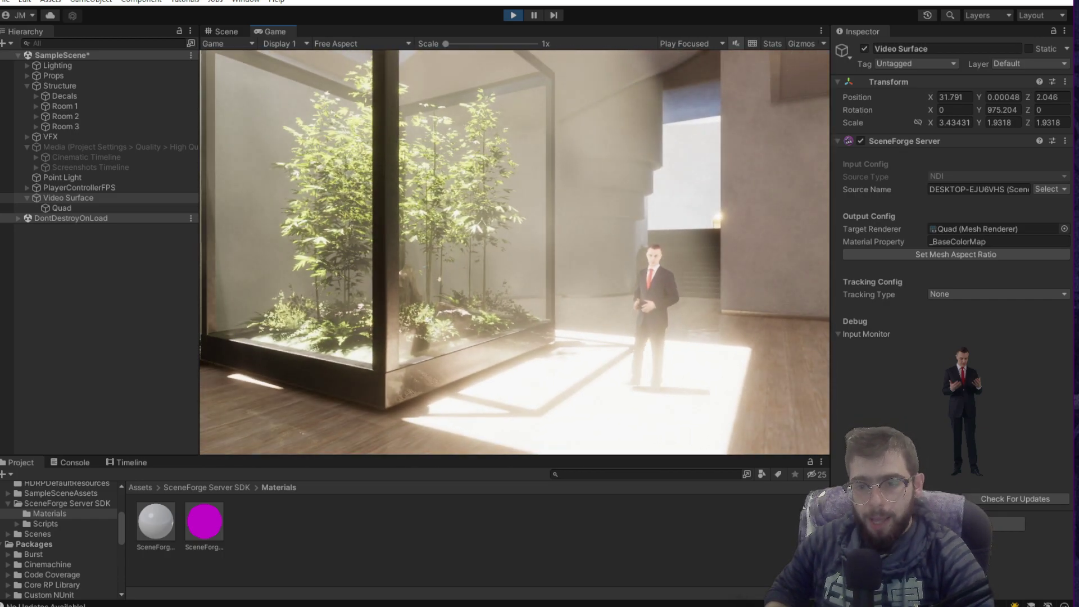
{"action": "key", "text": "Escape"}
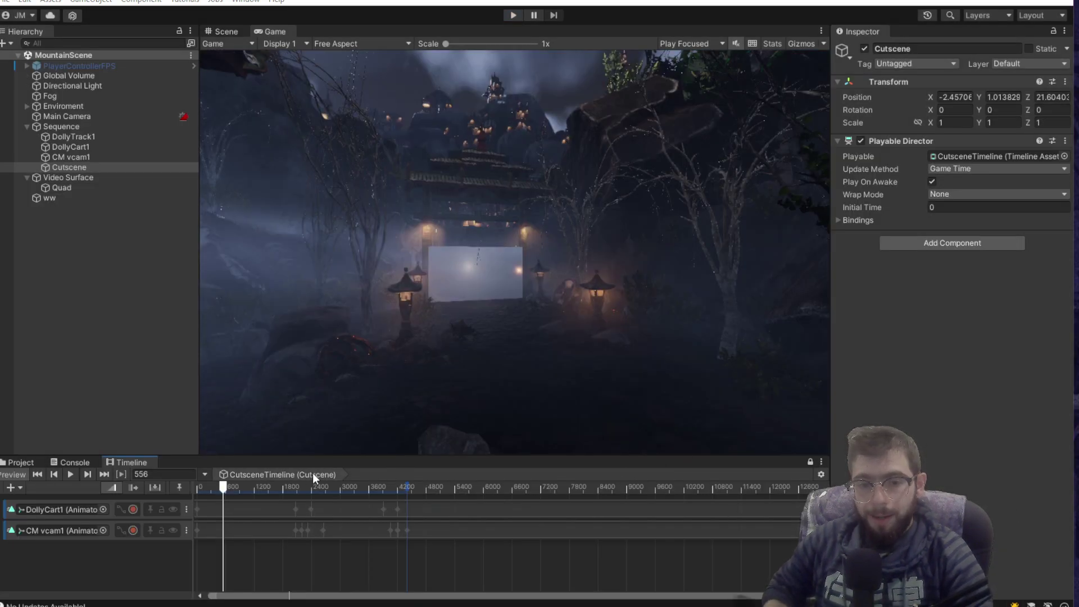
- In MountainScene, scrub the CutsceneTimeline to frame 983 to preview the camera's approach to the blank video surface
{"action": "mouse_move", "coordinate": [219, 489]}
{"action": "left_mouse_down"}
{"action": "mouse_move", "coordinate": [207, 487]}
{"action": "mouse_move", "coordinate": [245, 480]}
{"action": "mouse_move", "coordinate": [221, 485]}
{"action": "left_mouse_up"}
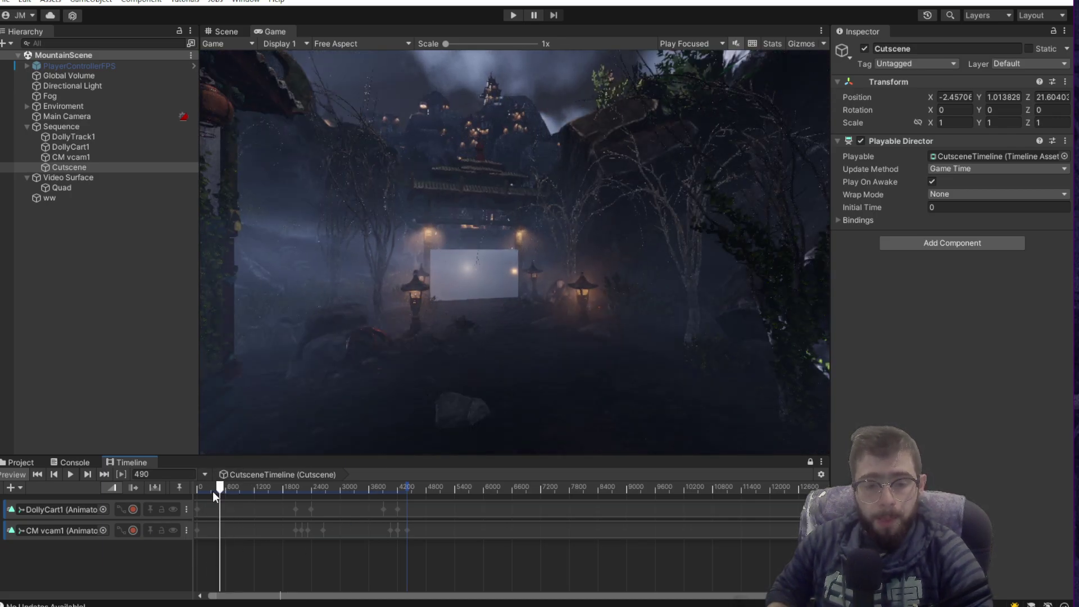
{"action": "left_click_drag", "start_coordinate": [220, 489], "coordinate": [244, 503]}
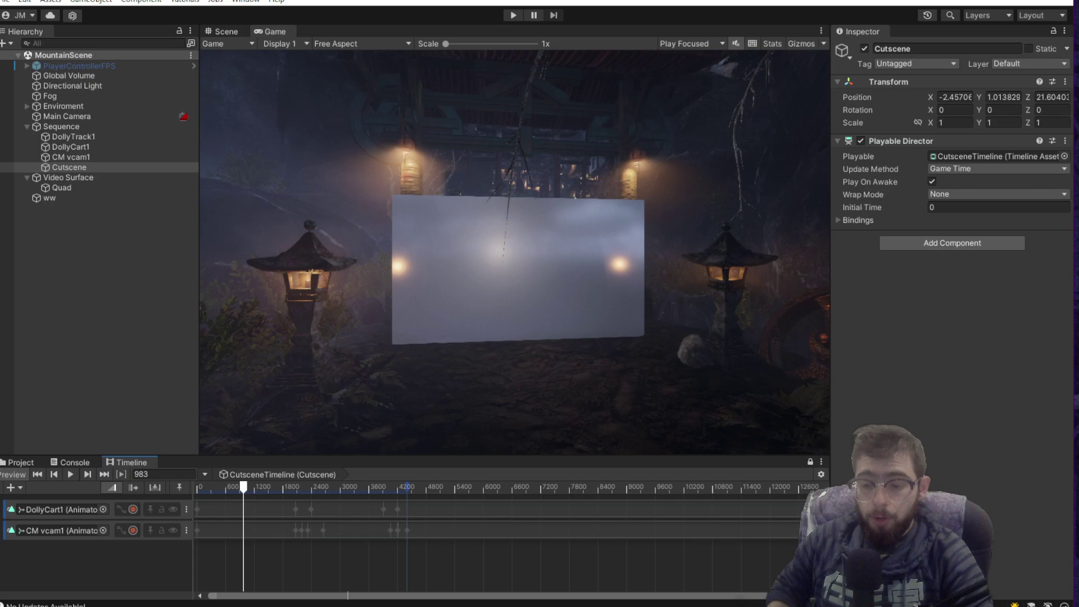
- Switch to SceneForge Studio and change the preview of the walking lady clip from Source Input to Final Output
{"action": "key", "text": "alt+Tab"}
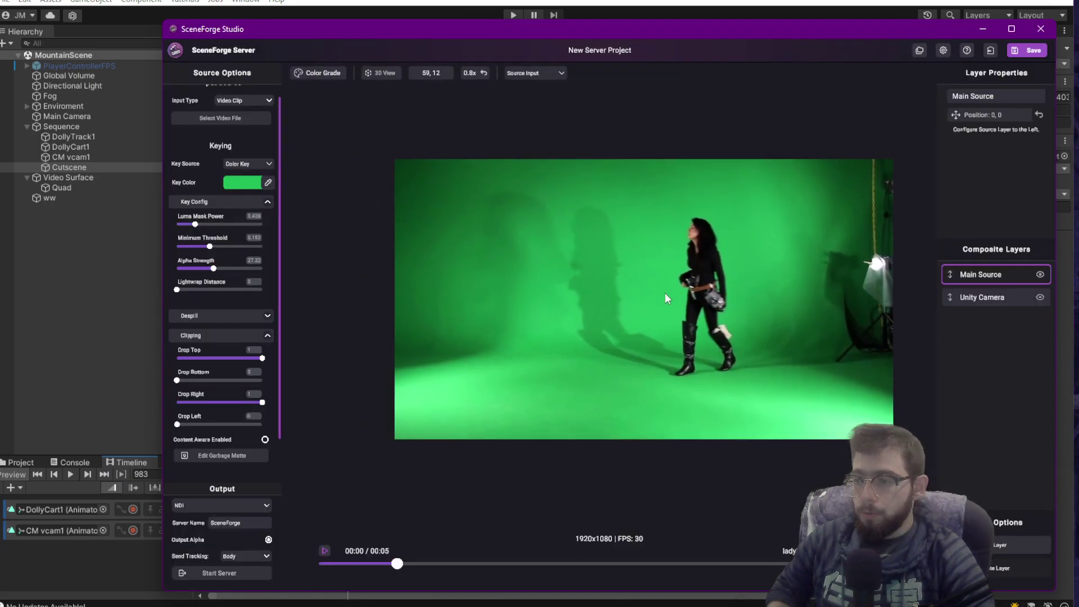
{"action": "scroll", "coordinate": [585, 295], "scroll_direction": "up", "scroll_amount": 1}
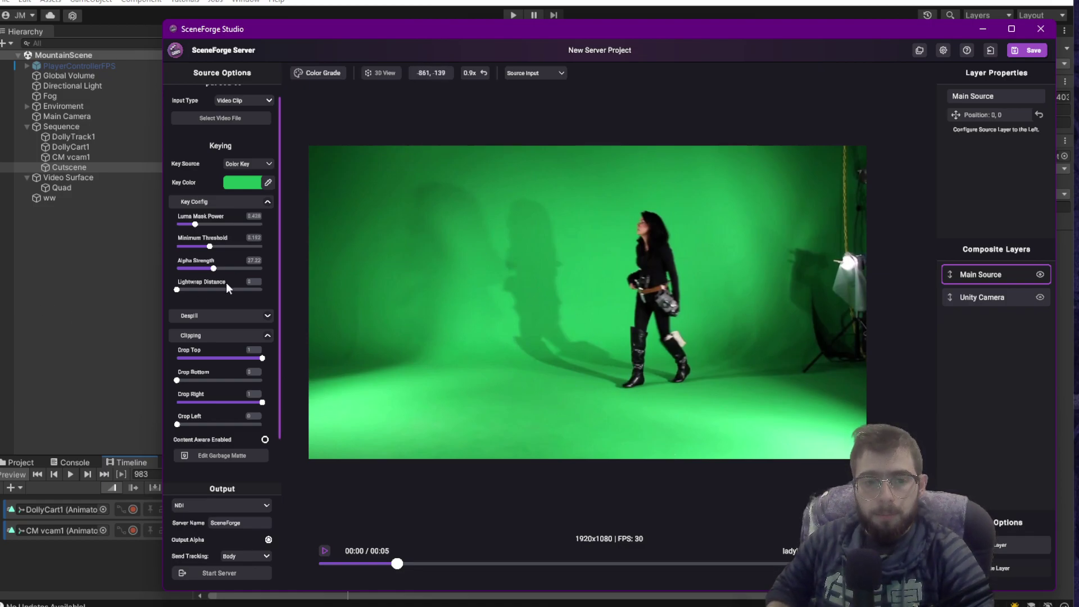
{"action": "left_click", "coordinate": [522, 73]}
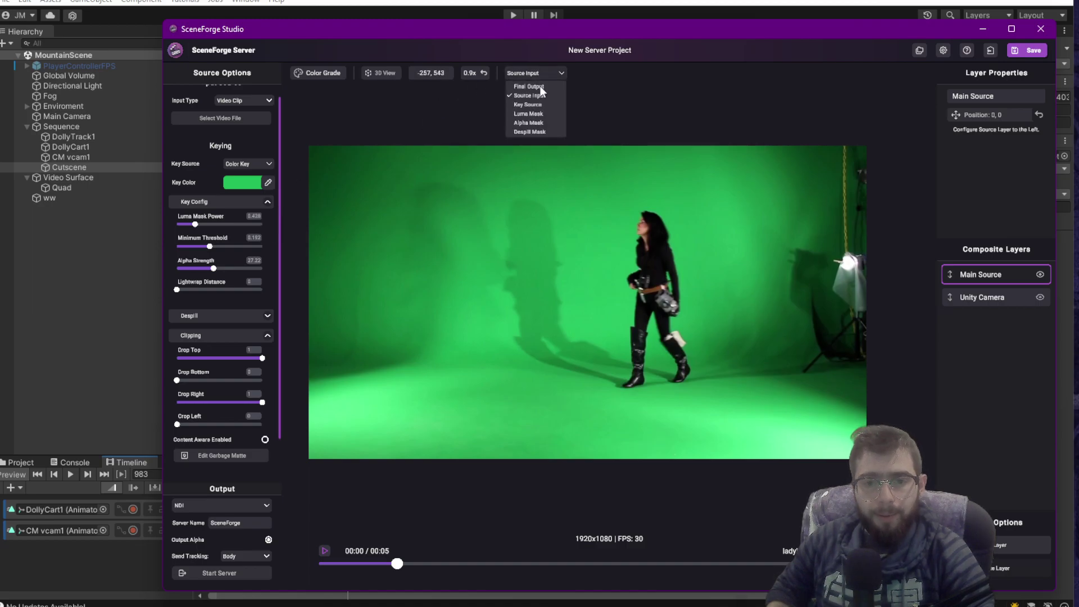
{"action": "left_click", "coordinate": [528, 87]}
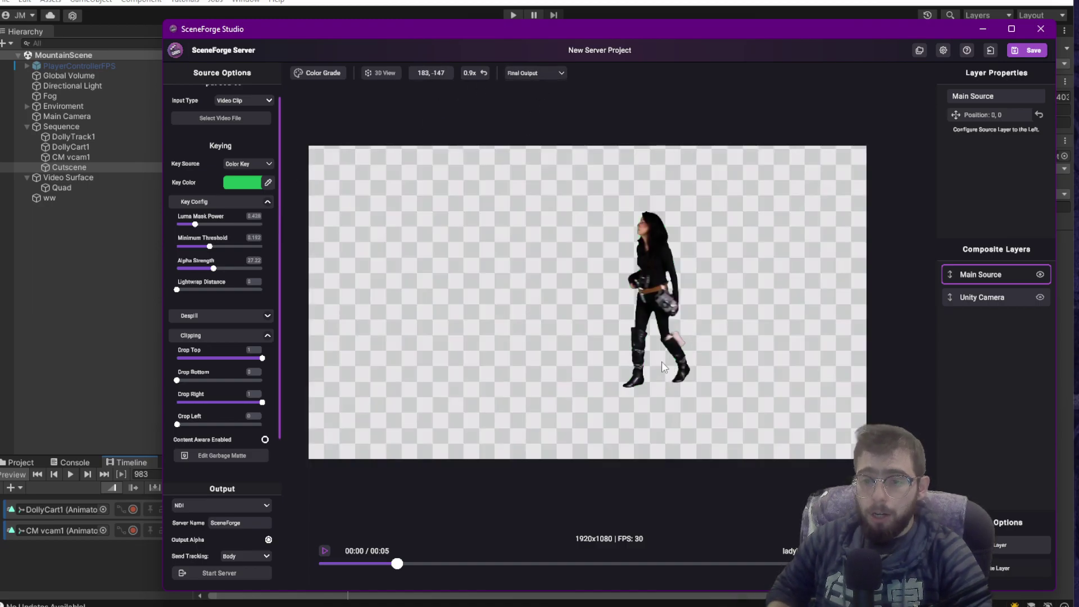
- Reshape the garbage matte around the lady's walking path, pulling its right-hand points inward past the studio light, and check it at later frames
{"action": "scroll", "coordinate": [205, 411], "scroll_direction": "down", "scroll_amount": 1}
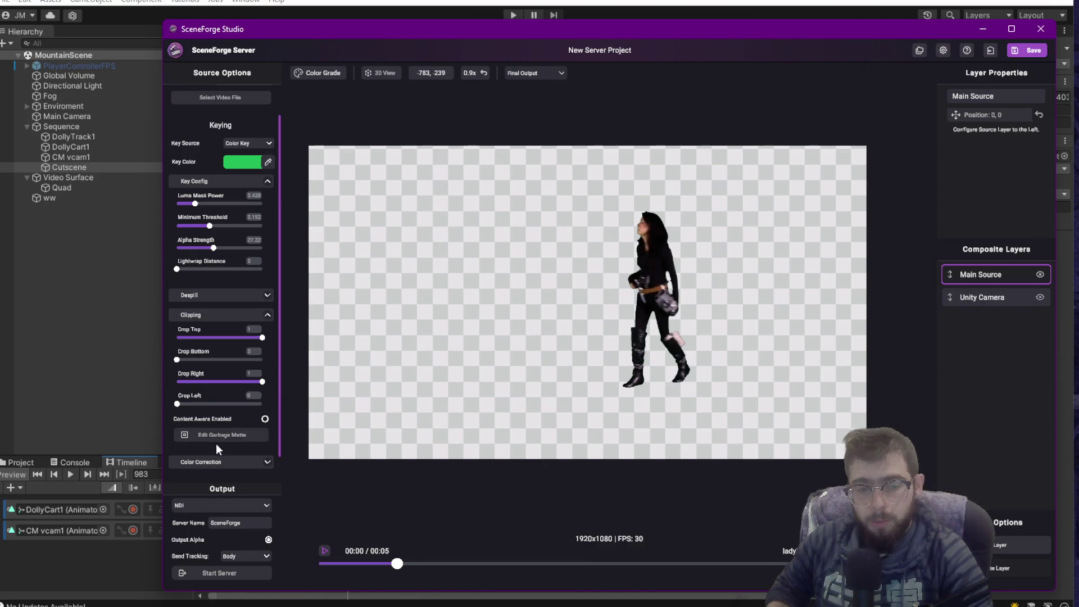
{"action": "left_click", "coordinate": [215, 437]}
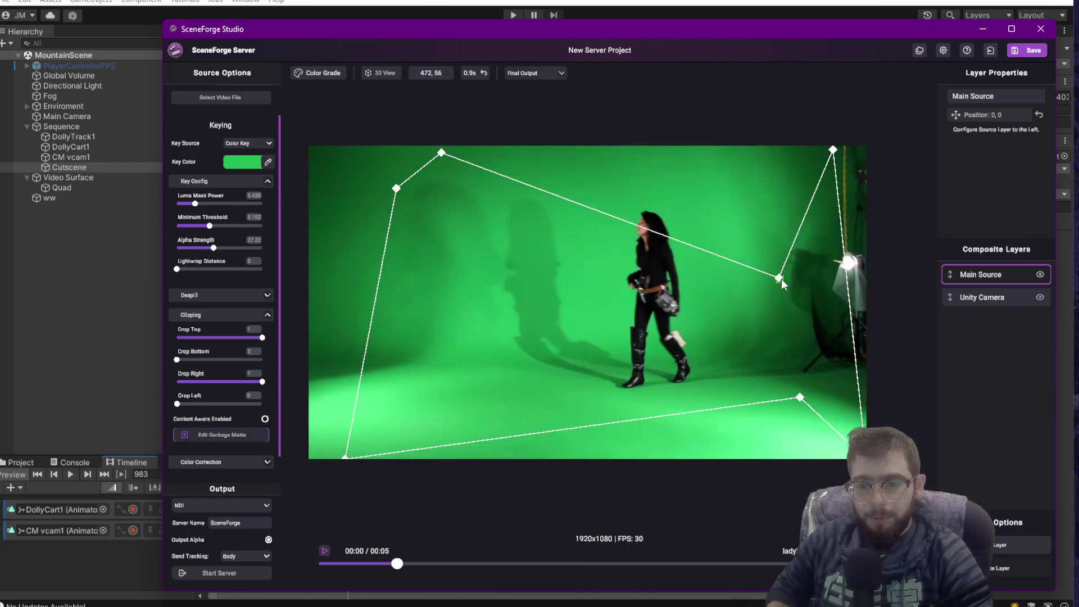
{"action": "left_click_drag", "start_coordinate": [779, 278], "coordinate": [662, 186]}
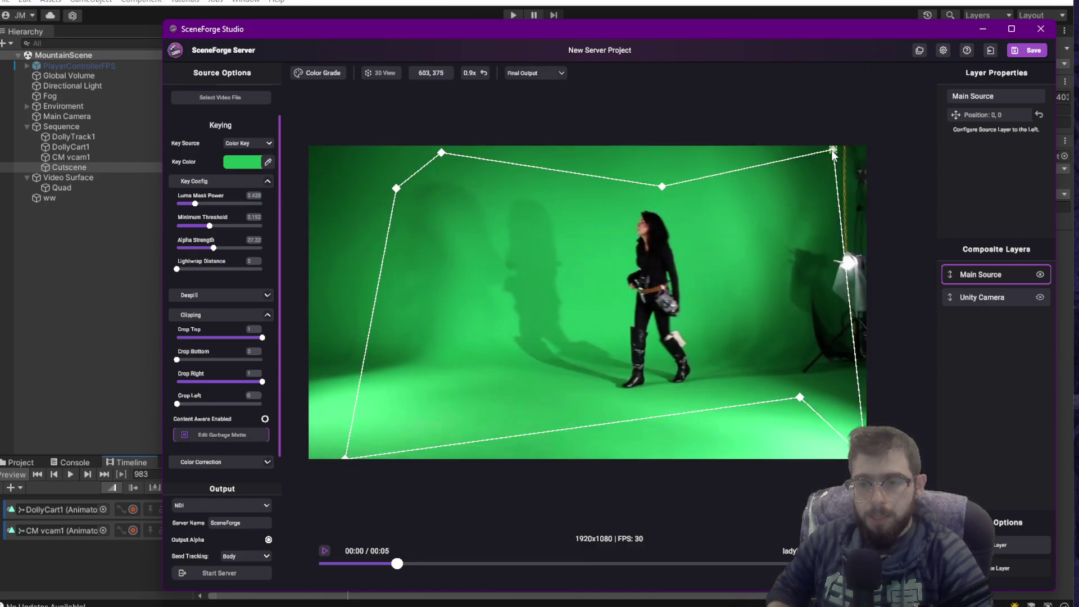
{"action": "left_click_drag", "start_coordinate": [833, 150], "coordinate": [769, 164]}
{"action": "left_click_drag", "start_coordinate": [852, 436], "coordinate": [776, 456]}
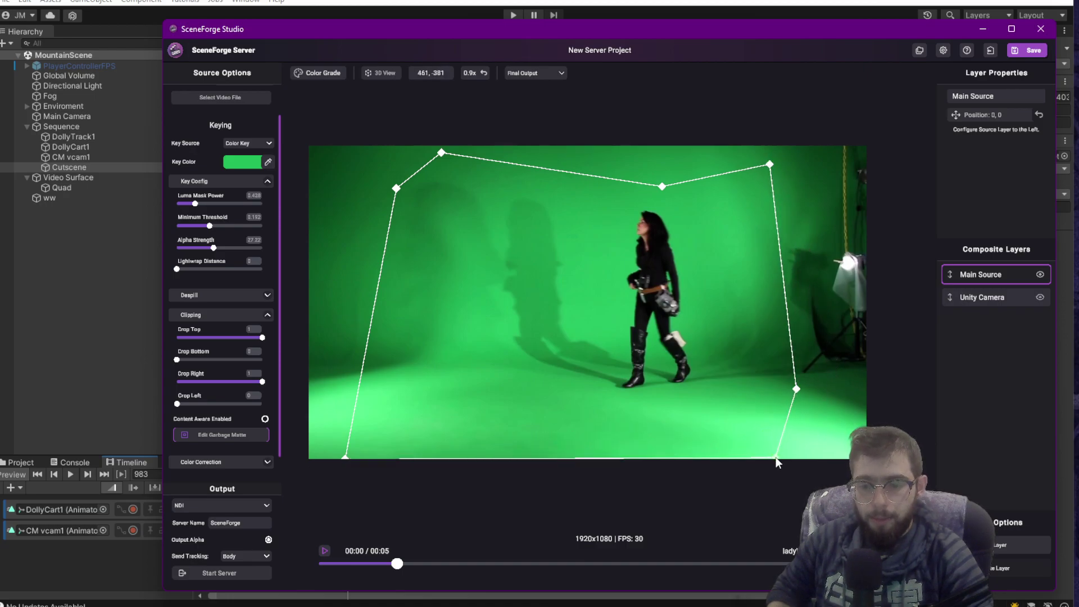
{"action": "left_click_drag", "start_coordinate": [440, 568], "coordinate": [503, 564]}
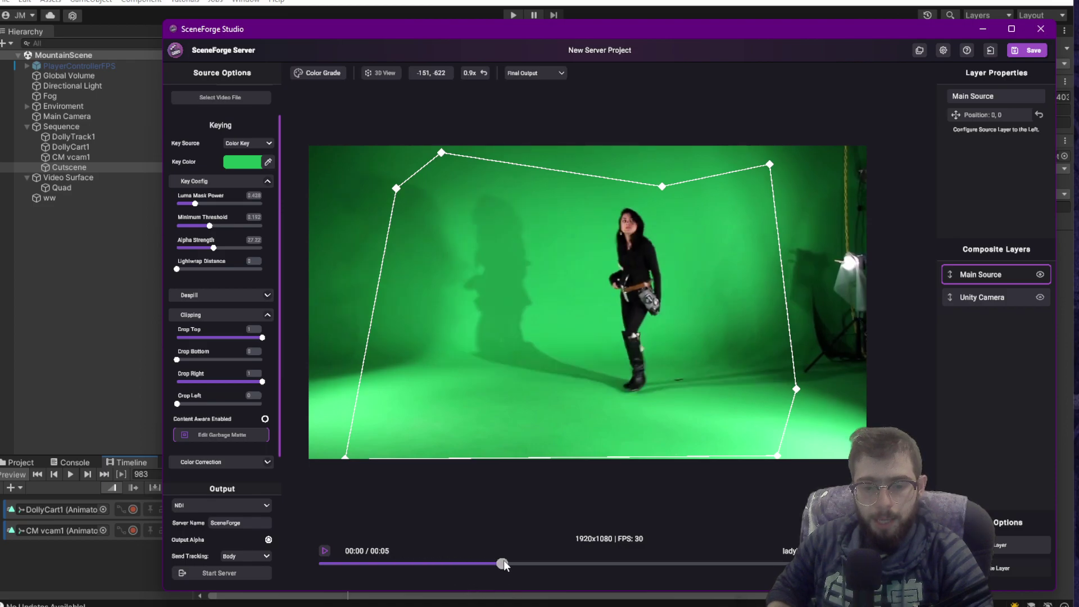
{"action": "left_click_drag", "start_coordinate": [728, 549], "coordinate": [857, 555]}
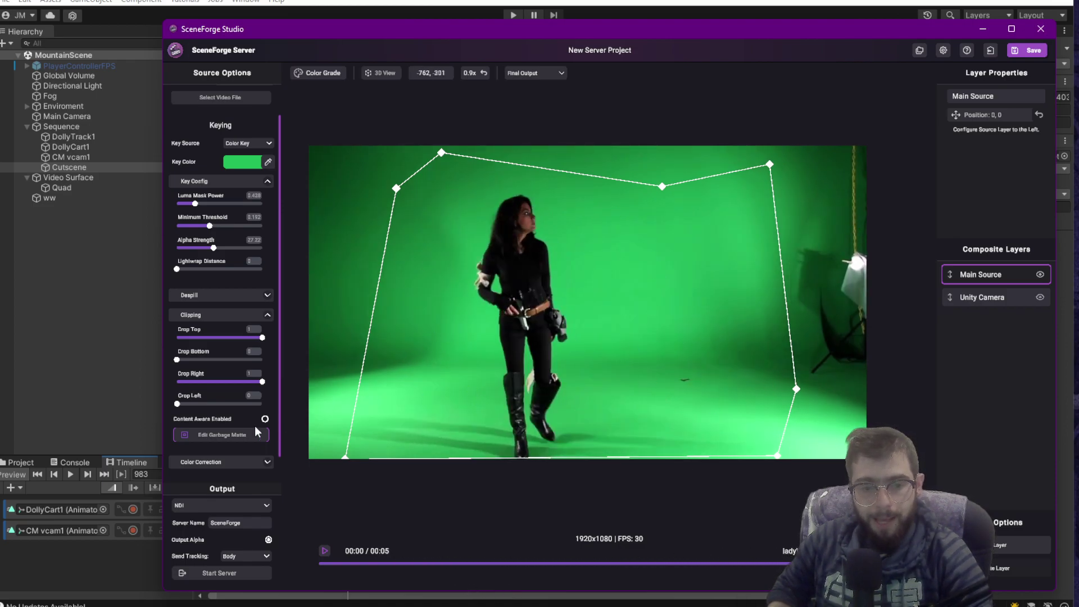
{"action": "left_click", "coordinate": [214, 437]}
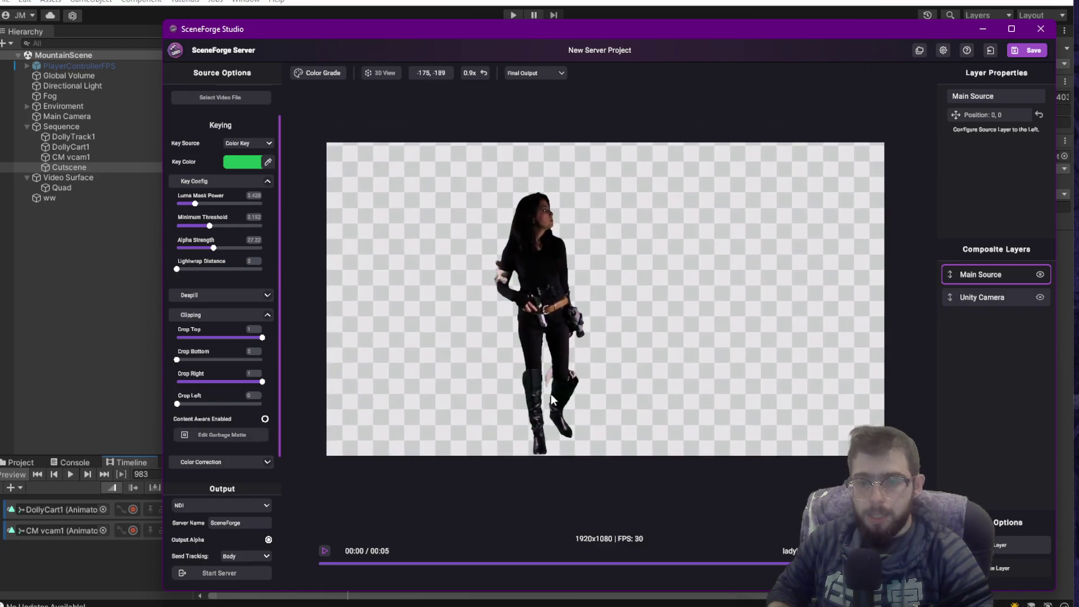
- Move the clip back to an earlier frame and raise the key's Minimum Threshold to 0.217
{"action": "left_click_drag", "start_coordinate": [612, 563], "coordinate": [446, 563]}
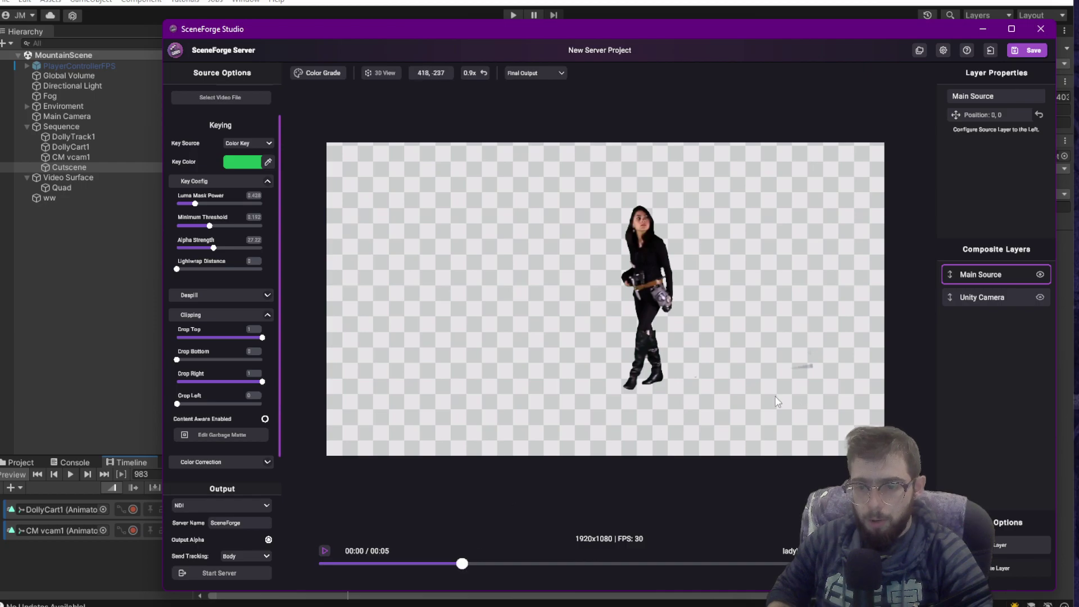
{"action": "mouse_move", "coordinate": [210, 226]}
{"action": "left_mouse_down"}
{"action": "mouse_move", "coordinate": [222, 230]}
{"action": "mouse_move", "coordinate": [216, 237]}
{"action": "left_mouse_up"}
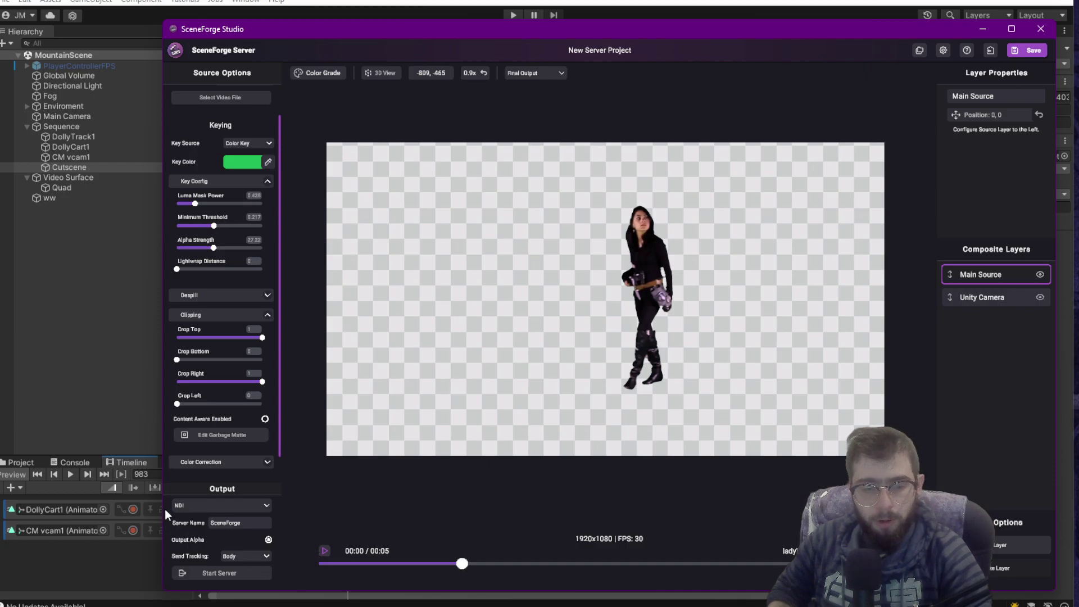
- Switch the preview to the 3D view and set the Tracking Mode to None
{"action": "left_click", "coordinate": [379, 73]}
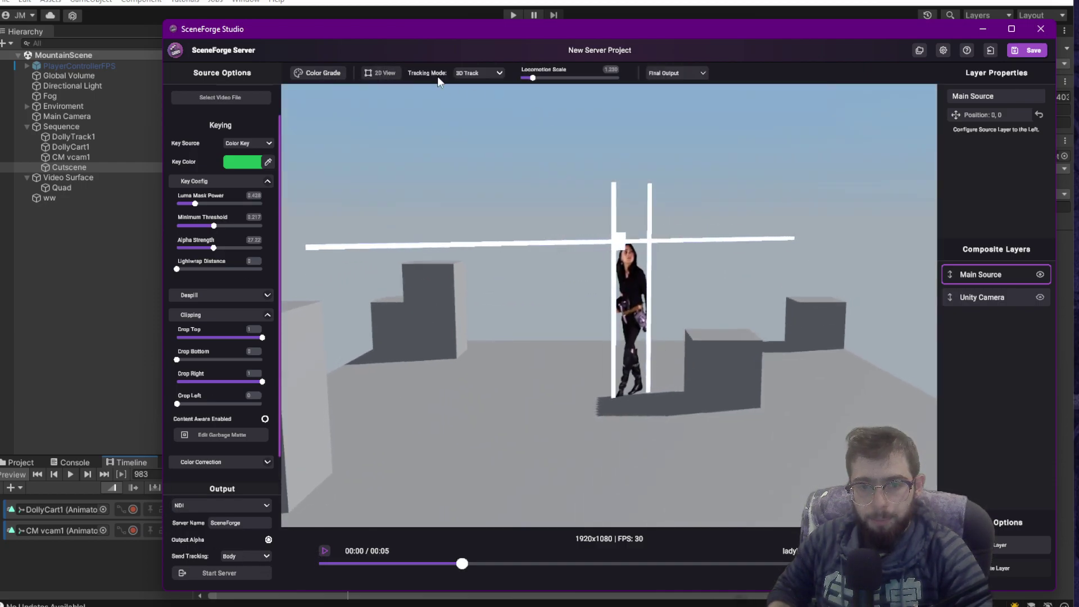
{"action": "left_click", "coordinate": [467, 78]}
{"action": "left_click", "coordinate": [471, 89]}
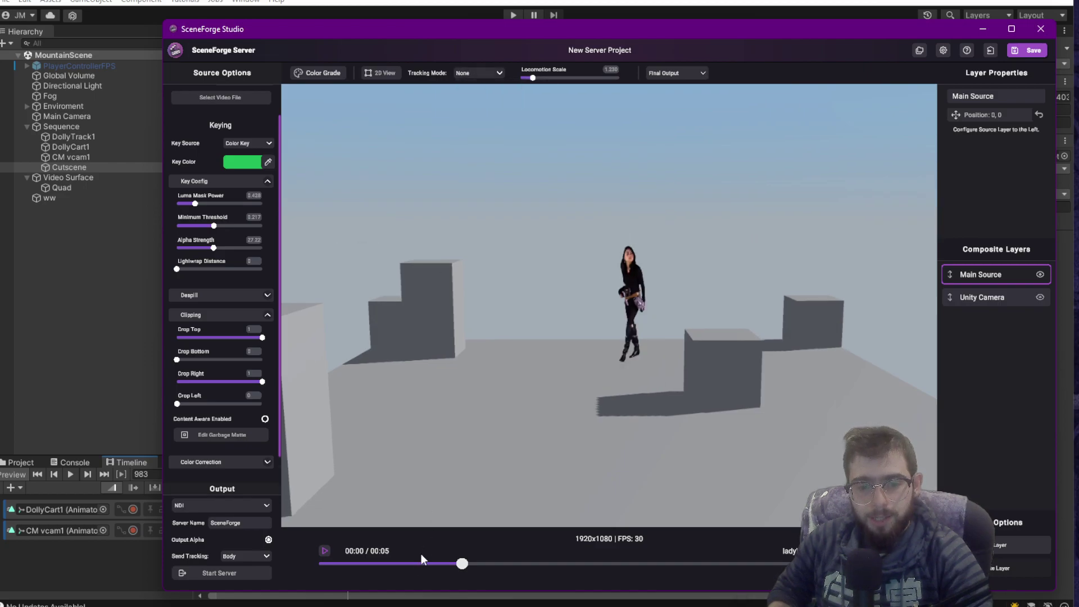
- Scrub through the clip in the 3D view to examine how the untracked lady moves relative to the floor
{"action": "left_click_drag", "start_coordinate": [394, 562], "coordinate": [386, 563]}
{"action": "middle_click_drag", "start_coordinate": [469, 430], "coordinate": [514, 359]}
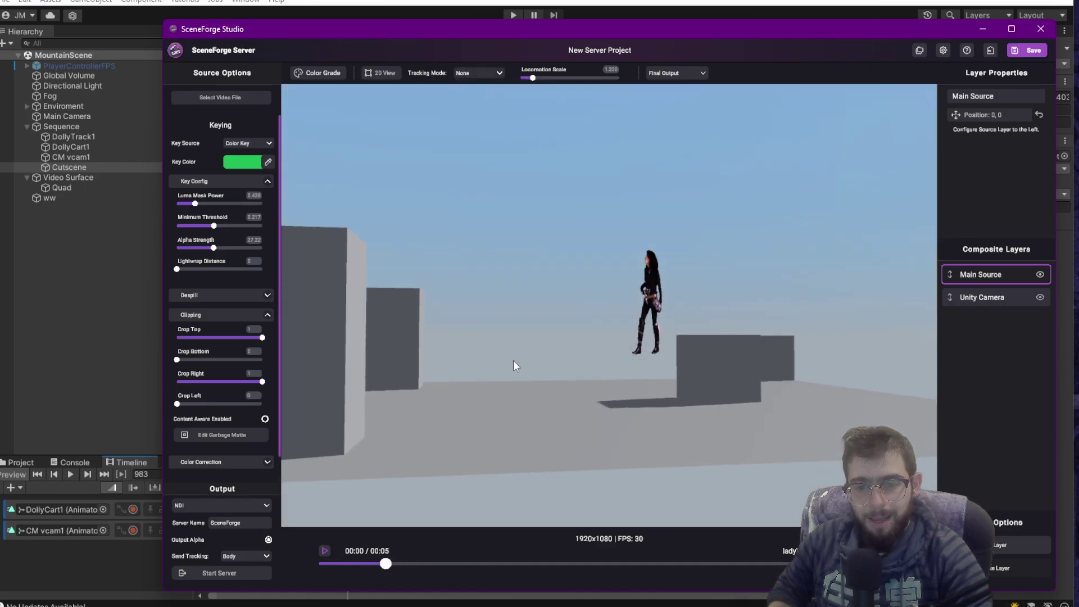
{"action": "left_click_drag", "start_coordinate": [438, 562], "coordinate": [789, 565]}
{"action": "left_click_drag", "start_coordinate": [666, 544], "coordinate": [547, 555]}
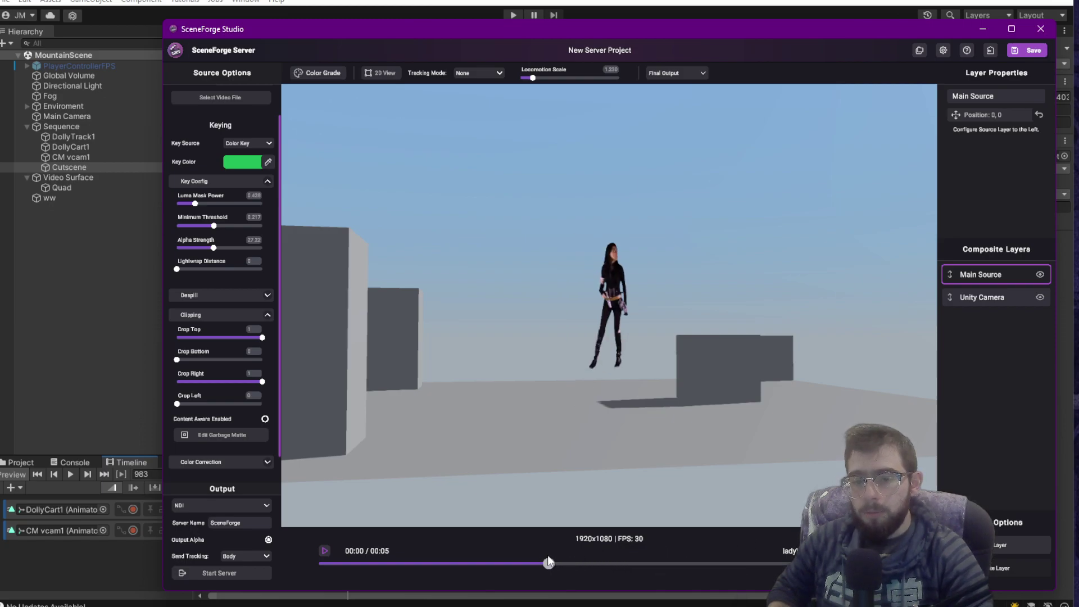
- Set the Tracking Mode to 3D Track and scrub through the clip to check the lady's movement against the floor
{"action": "left_click", "coordinate": [482, 72]}
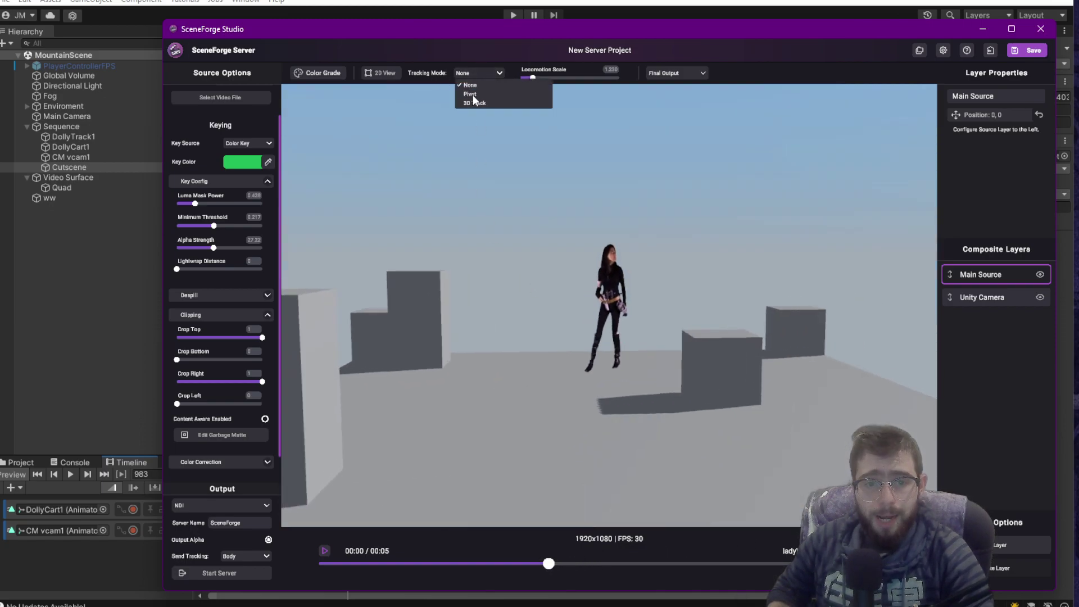
{"action": "left_click", "coordinate": [475, 102]}
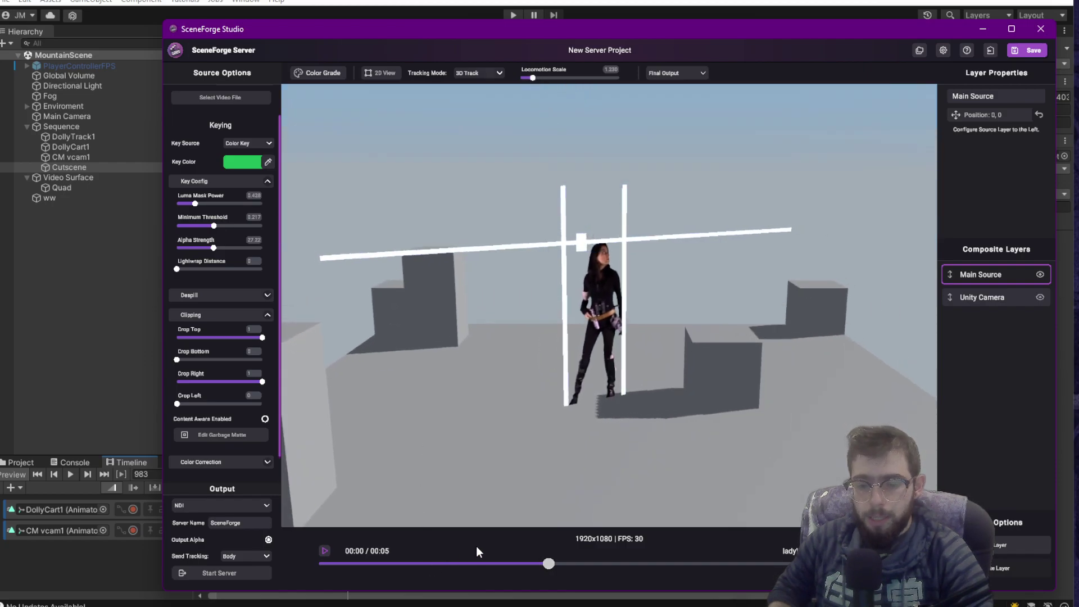
{"action": "left_click_drag", "start_coordinate": [453, 568], "coordinate": [790, 567]}
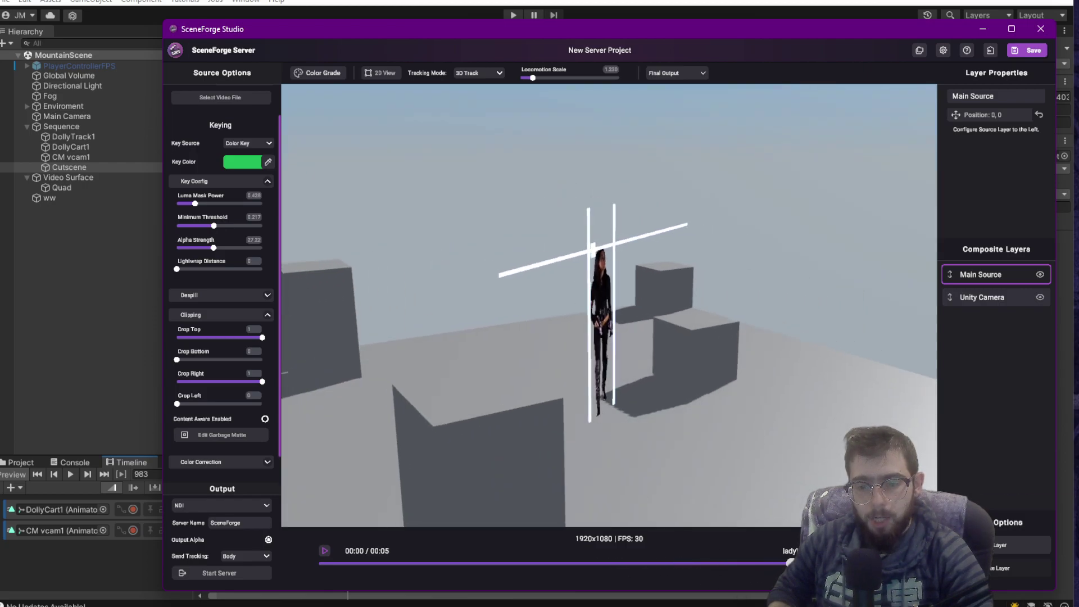
{"action": "left_click_drag", "start_coordinate": [605, 571], "coordinate": [704, 561]}
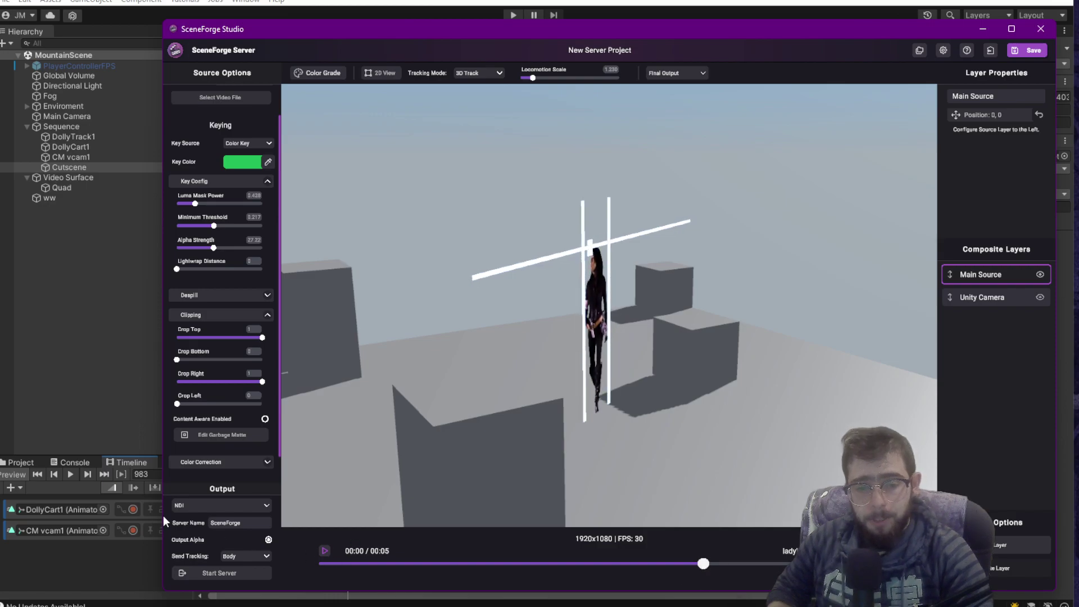
- Start the NDI server and switch to the Unity editor
{"action": "left_click", "coordinate": [227, 575]}
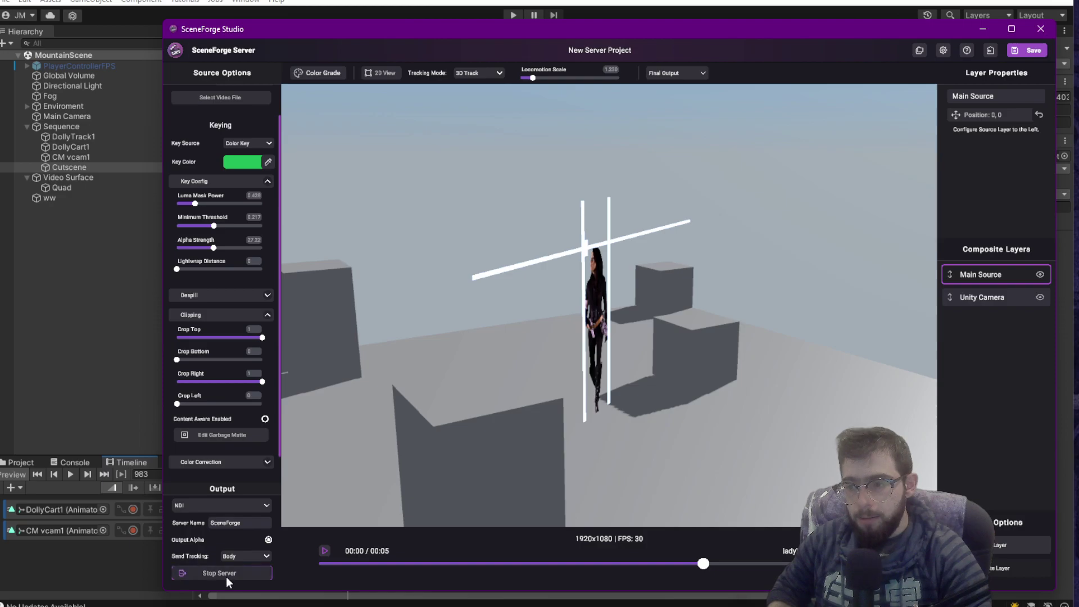
{"action": "left_click", "coordinate": [985, 29]}
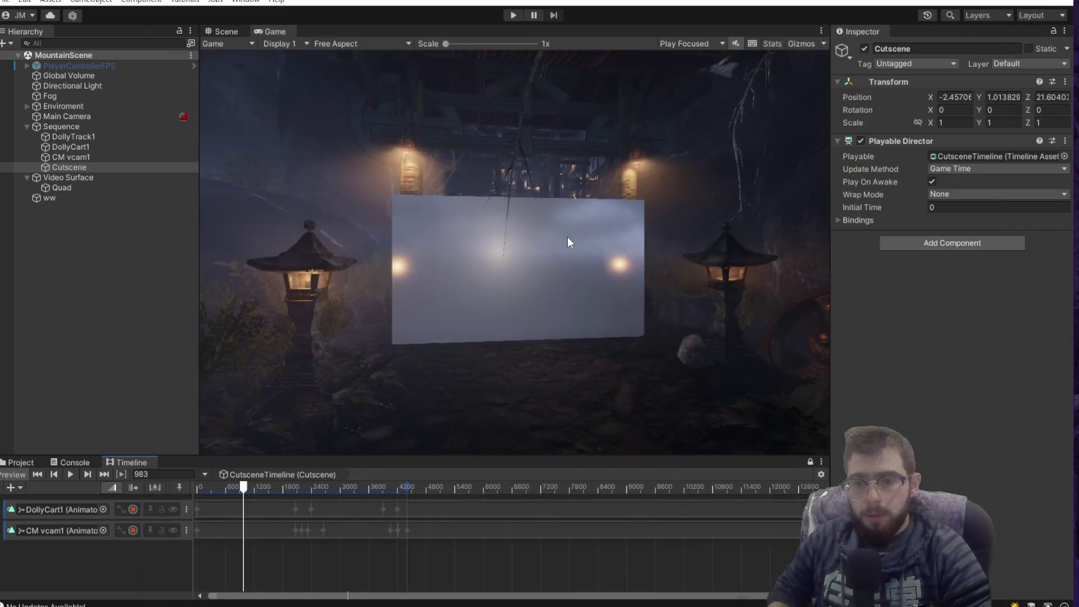
- Check the Video Surface's NDI source and Surface Child Transform in its SceneForge Server component
{"action": "left_click", "coordinate": [69, 177]}
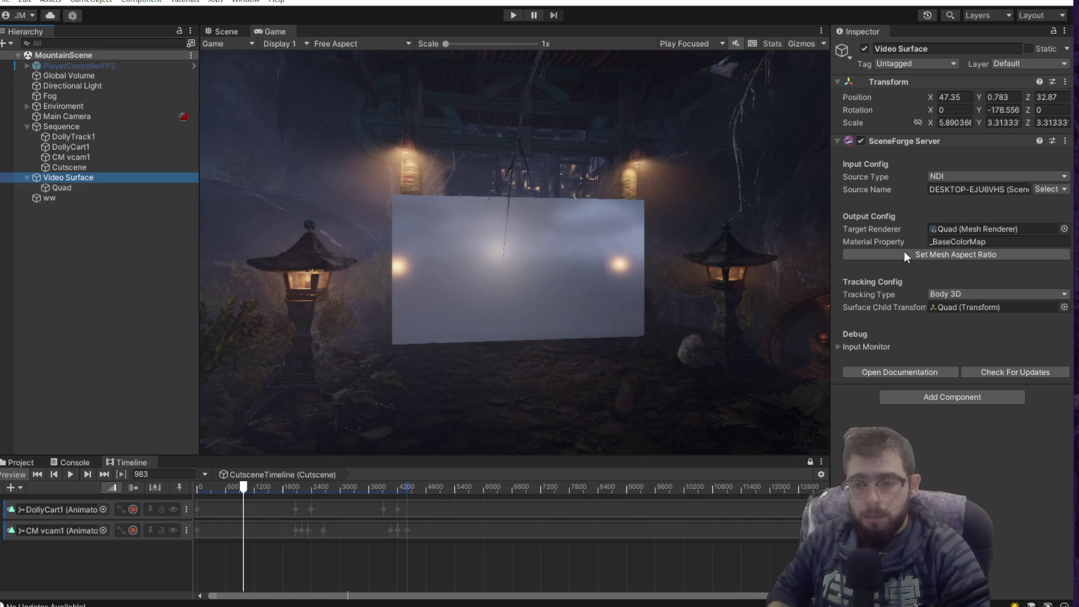
{"action": "left_click", "coordinate": [950, 306]}
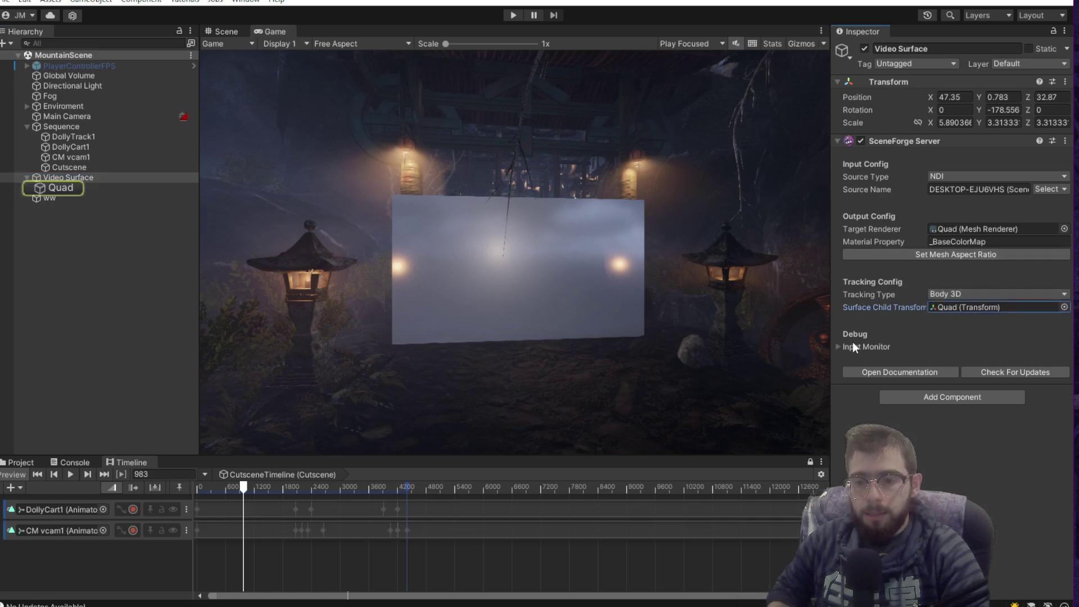
{"action": "left_click", "coordinate": [1057, 190]}
{"action": "left_click", "coordinate": [1067, 232]}
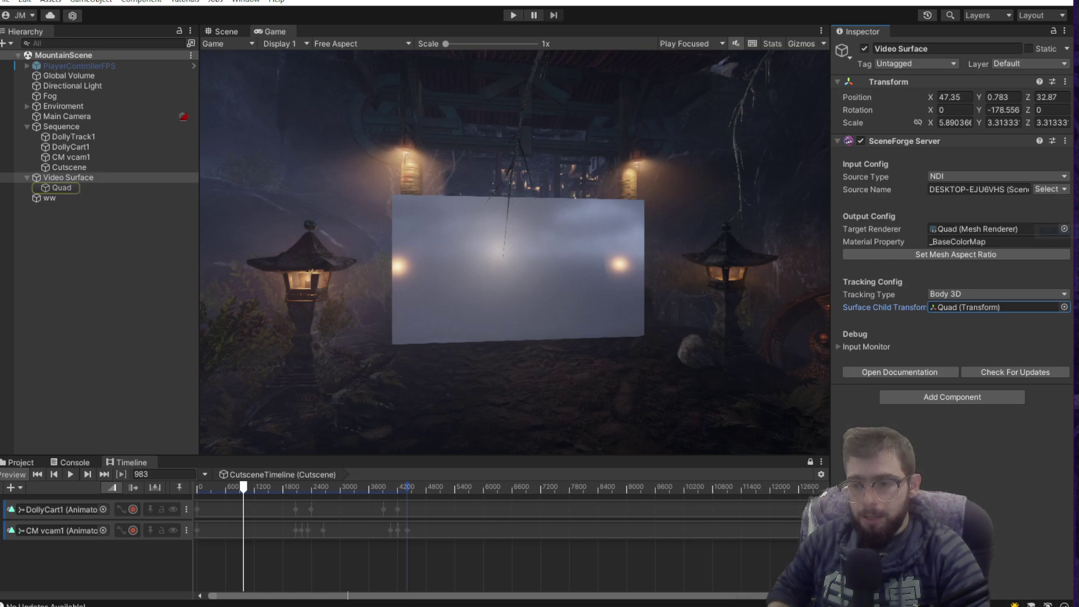
{"action": "left_click", "coordinate": [838, 348]}
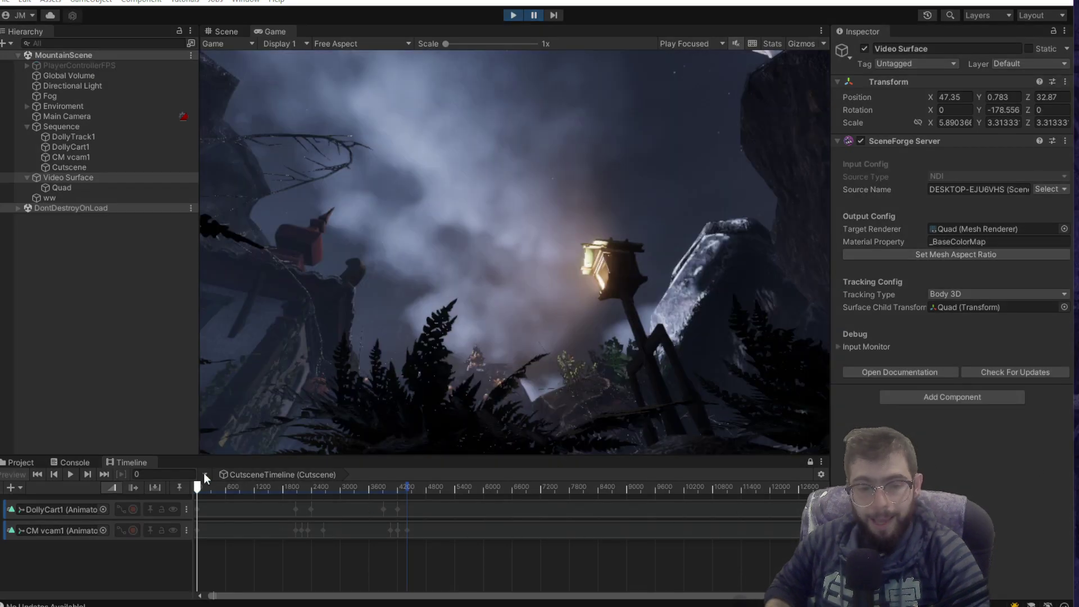
- Scrub the running cutscene to frame 1023 and examine the tracked Video Surface from several angles in the Scene view
{"action": "left_click_drag", "start_coordinate": [201, 485], "coordinate": [271, 490]}
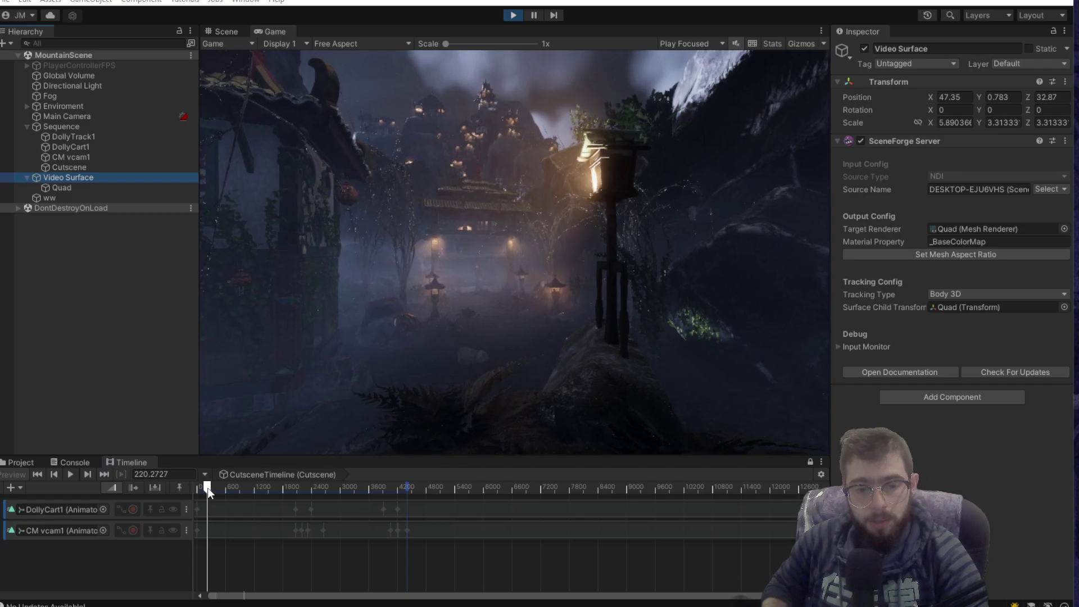
{"action": "left_click_drag", "start_coordinate": [207, 488], "coordinate": [245, 490]}
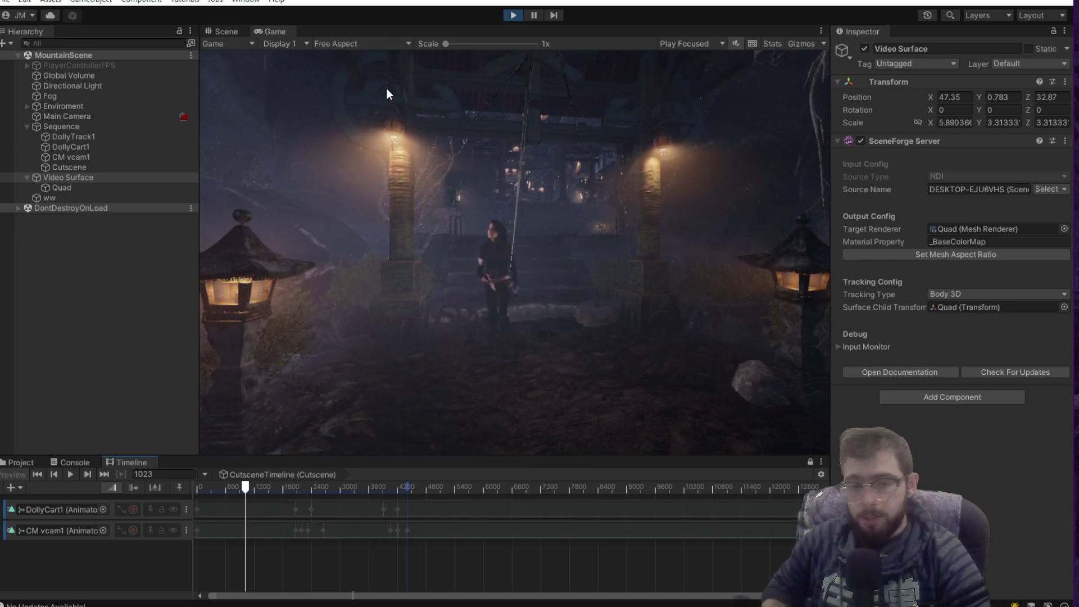
{"action": "left_click", "coordinate": [227, 31]}
{"action": "right_click_drag", "start_coordinate": [464, 291], "coordinate": [633, 322]}
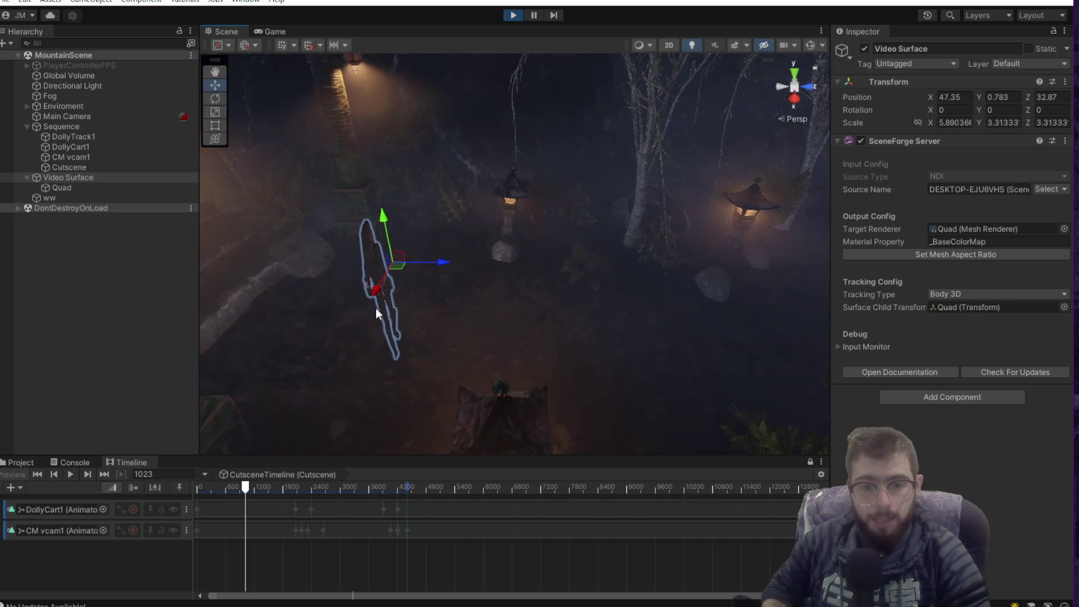
{"action": "right_click_drag", "start_coordinate": [577, 299], "coordinate": [356, 238]}
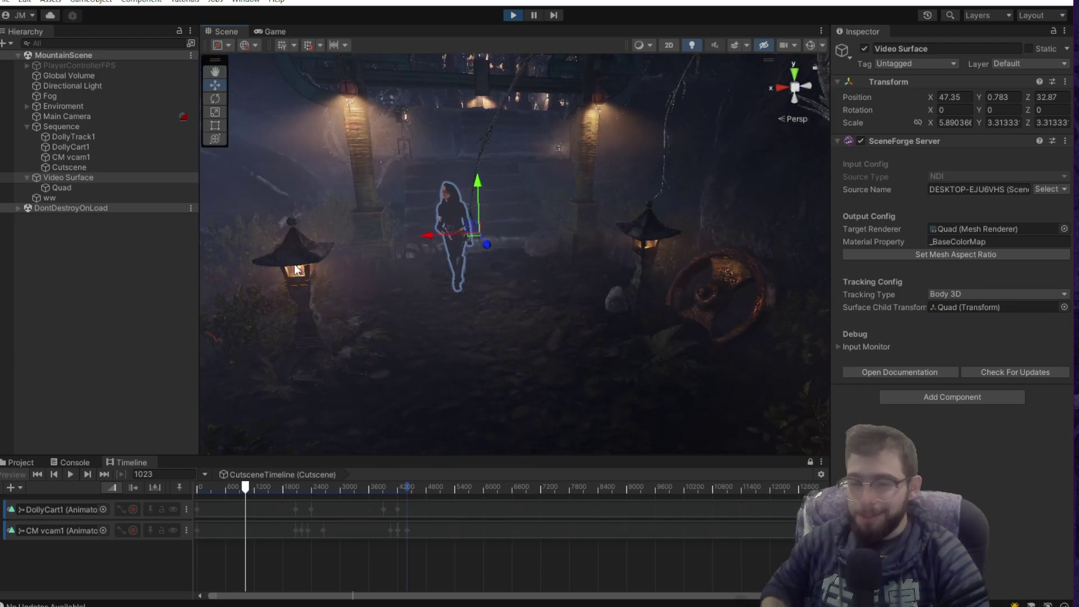
{"action": "middle_click_drag", "start_coordinate": [515, 264], "coordinate": [511, 250]}
{"action": "right_click_drag", "start_coordinate": [510, 250], "coordinate": [501, 235]}
{"action": "middle_click_drag", "start_coordinate": [501, 235], "coordinate": [501, 218]}
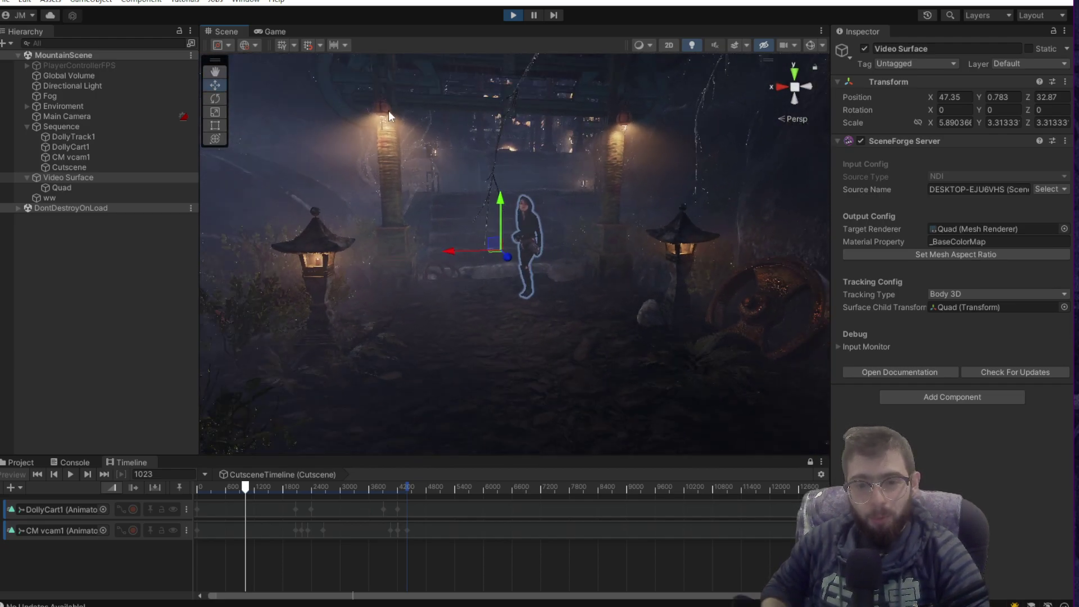
- Move the ww point light to X 47.76, Z 33.61 near the lady and check the lighting in the Game view
{"action": "left_click", "coordinate": [74, 199]}
{"action": "key", "text": "f"}
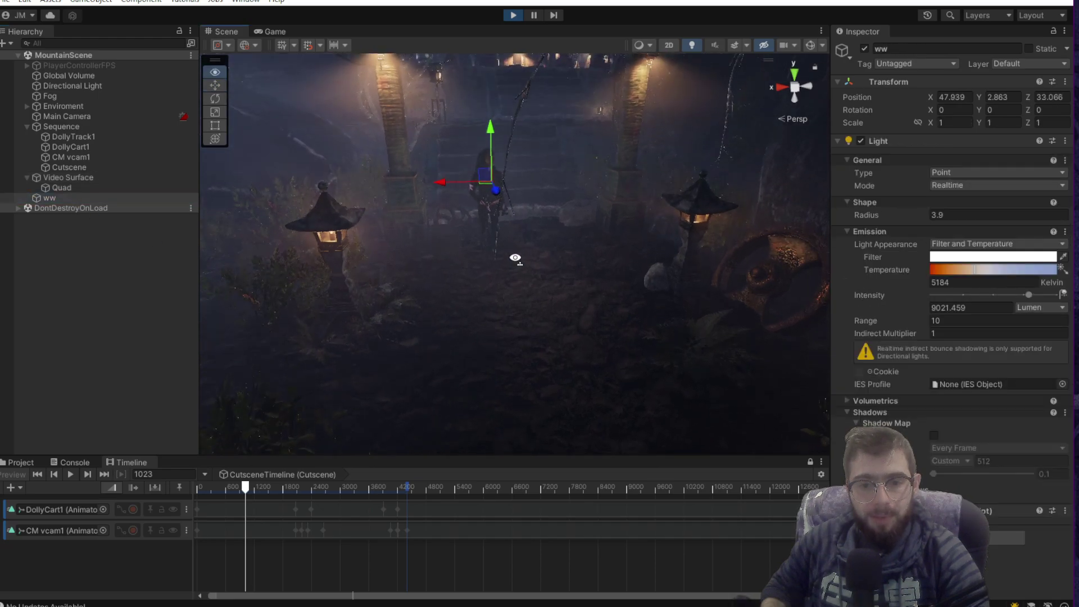
{"action": "mouse_move", "coordinate": [488, 198]}
{"action": "left_mouse_down"}
{"action": "mouse_move", "coordinate": [509, 221]}
{"action": "mouse_move", "coordinate": [507, 179]}
{"action": "mouse_move", "coordinate": [499, 204]}
{"action": "left_mouse_up"}
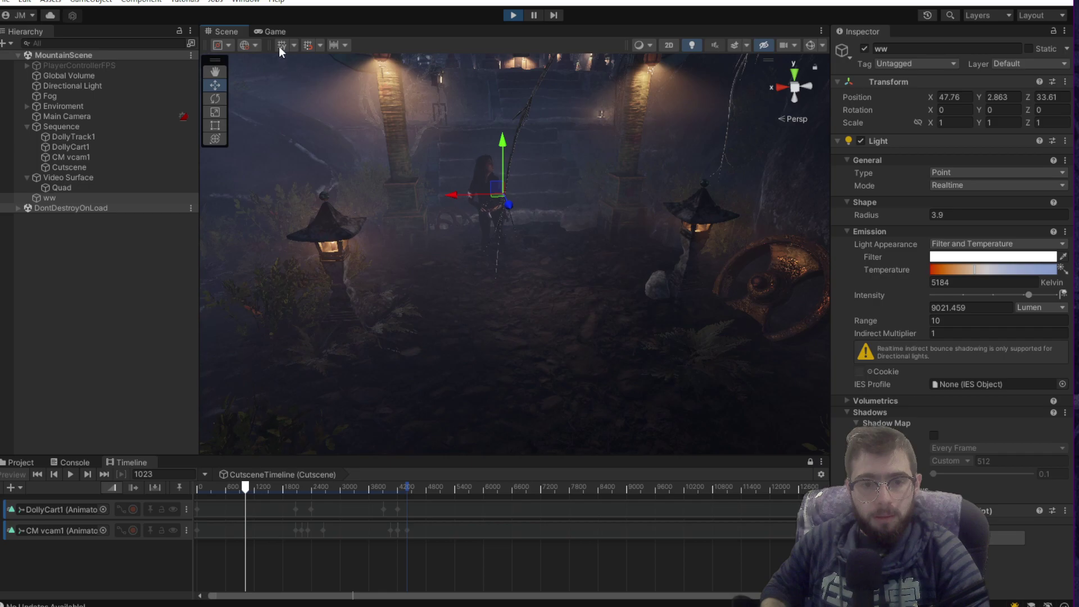
{"action": "left_click", "coordinate": [272, 32]}
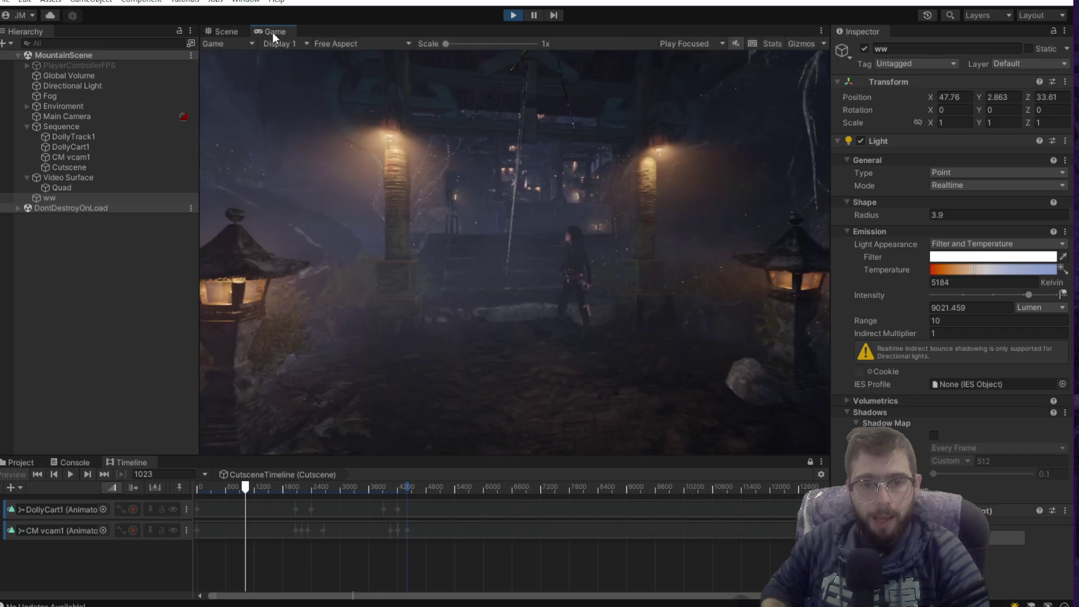
- Play the cutscene and scrub between about frames 970 and 1103 to review the lady walking in the mountain scene
{"action": "left_click", "coordinate": [74, 477]}
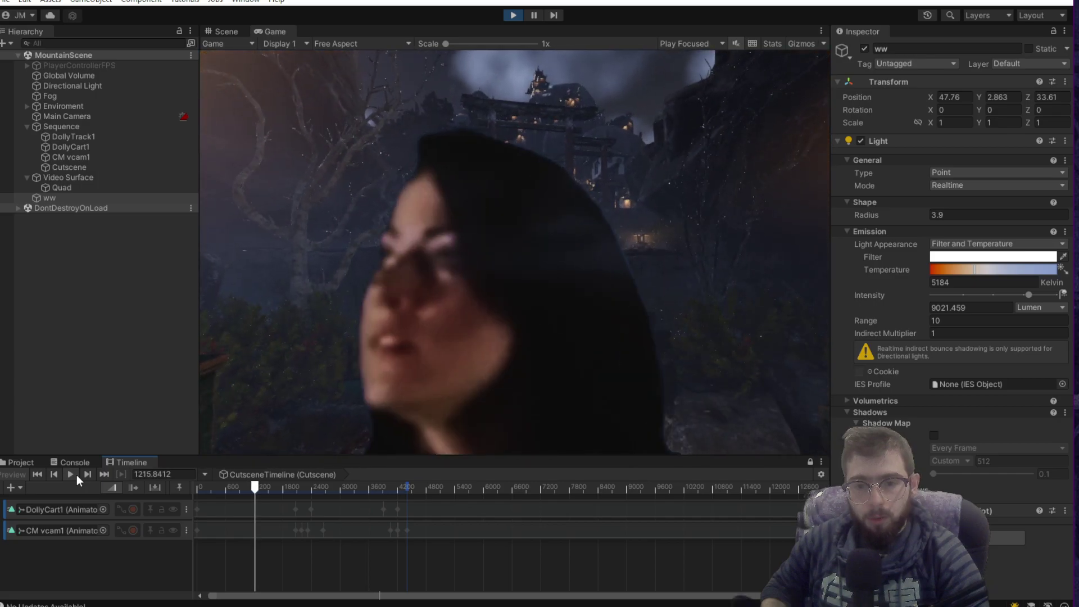
{"action": "left_click_drag", "start_coordinate": [234, 493], "coordinate": [236, 490]}
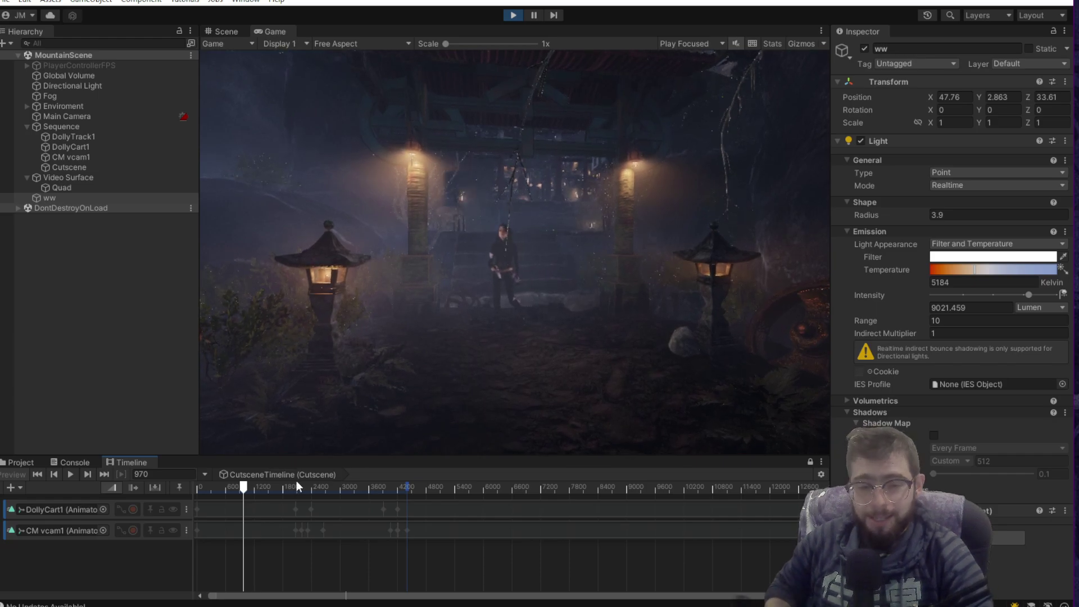
{"action": "left_click_drag", "start_coordinate": [242, 486], "coordinate": [246, 487]}
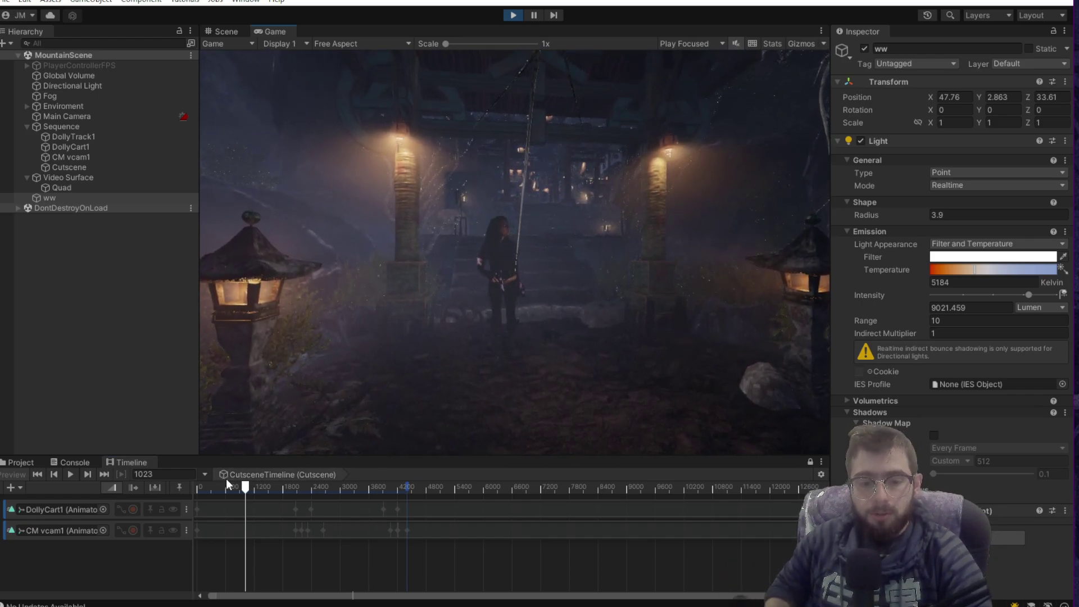
{"action": "left_click_drag", "start_coordinate": [251, 487], "coordinate": [251, 486]}
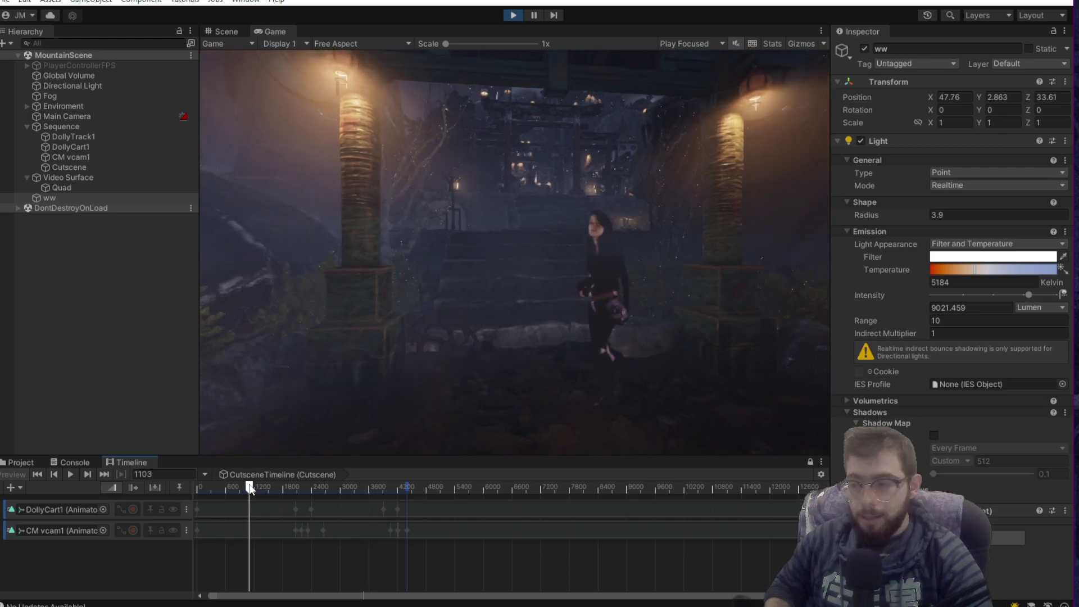